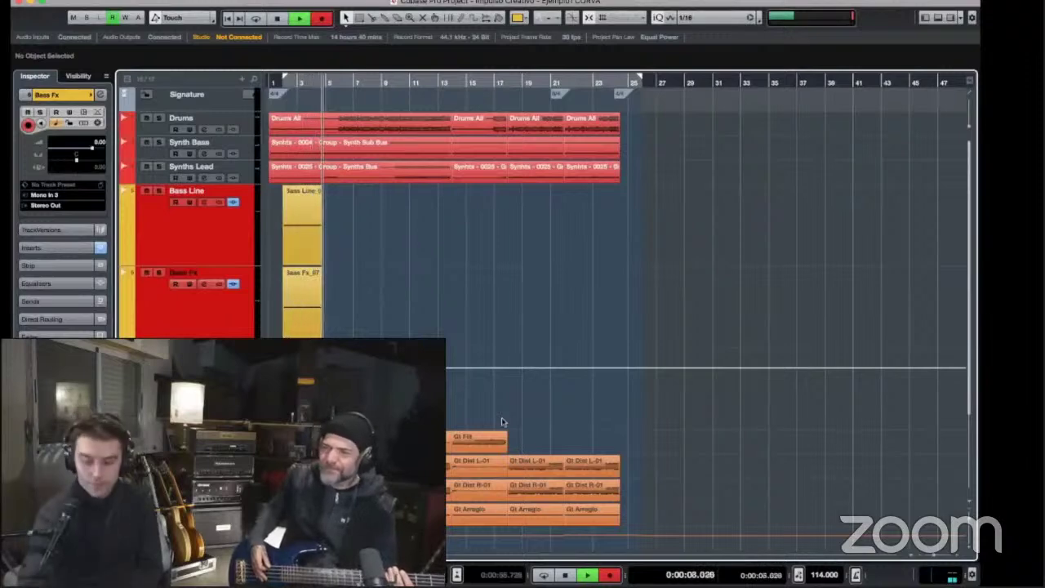
Step: Check the console levels while recording the bass onto the Bass Line and Bass Fx tracks, stop after bar 24, and deselect the events
key("F3")
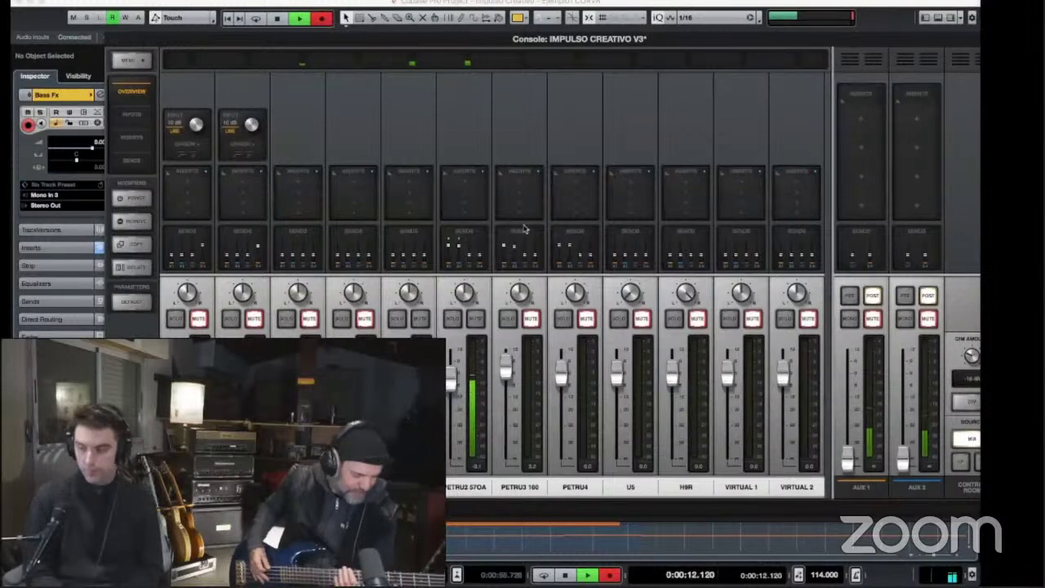
key("F3")
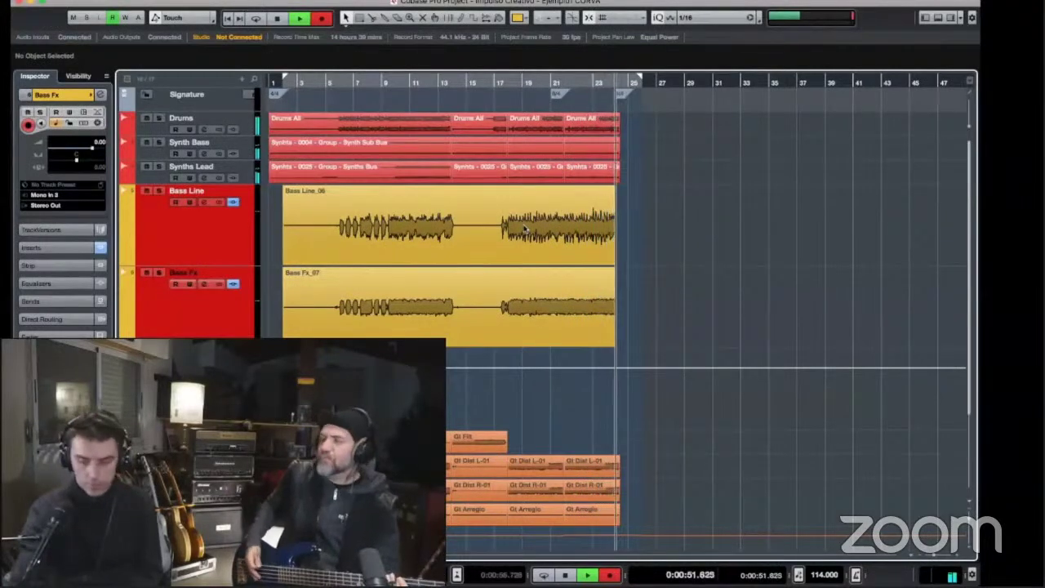
key("space")
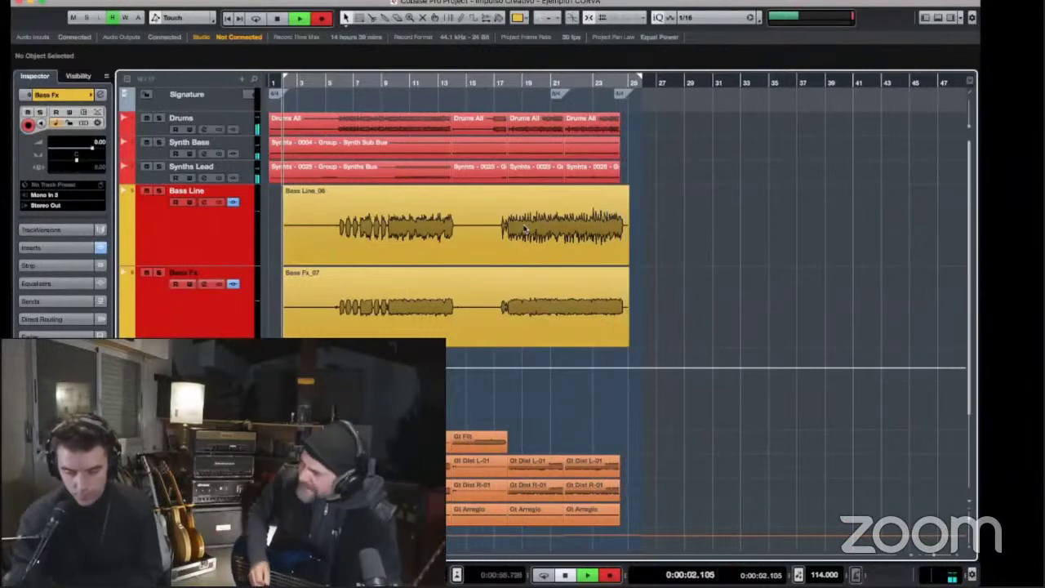
key("super+Tab")
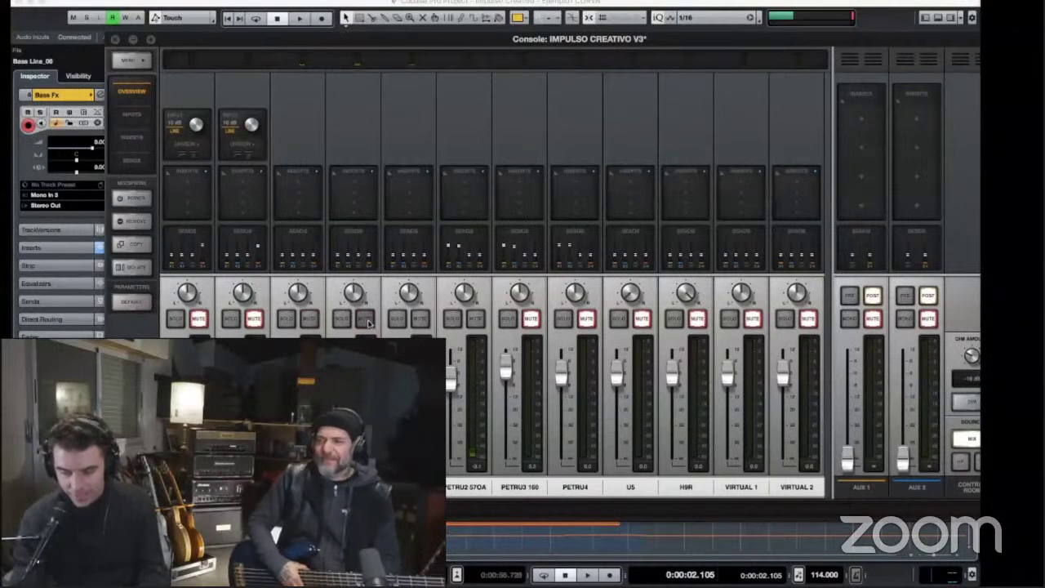
key("super+Tab")
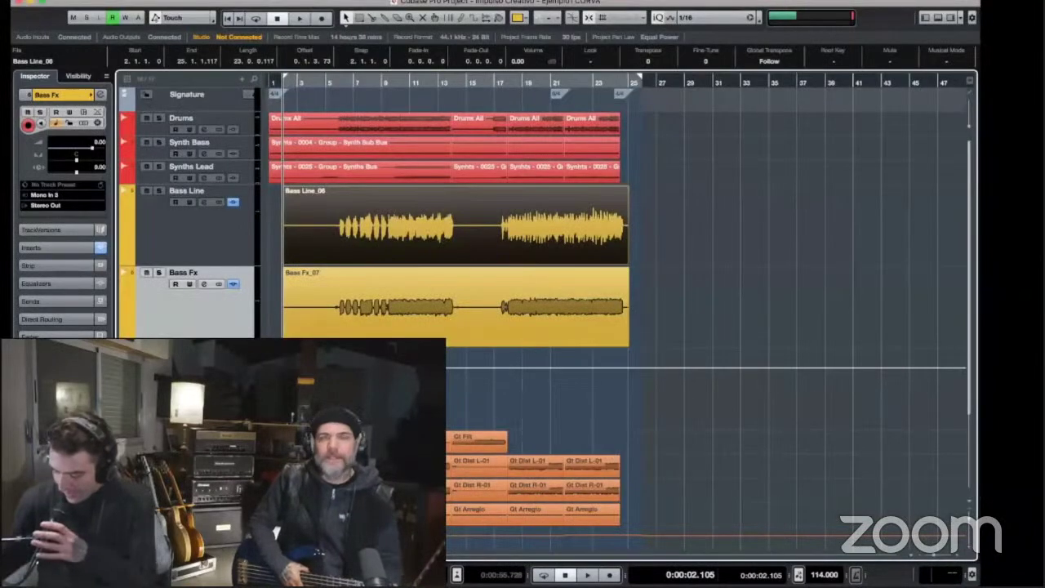
key("super+shift+a")
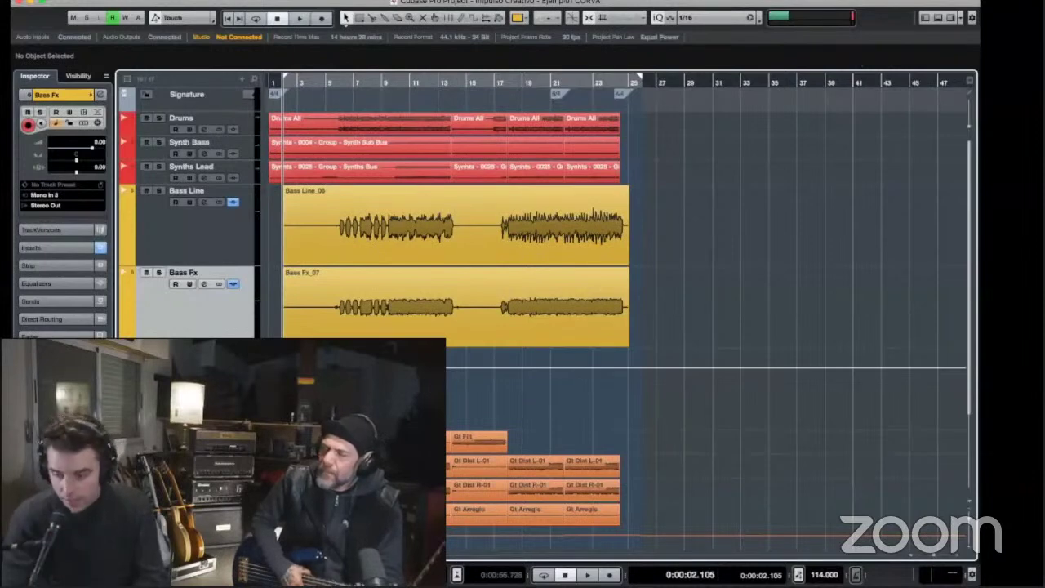
Step: Place the playback cursor at bar 6, where the recorded bass starts playing
key("g")
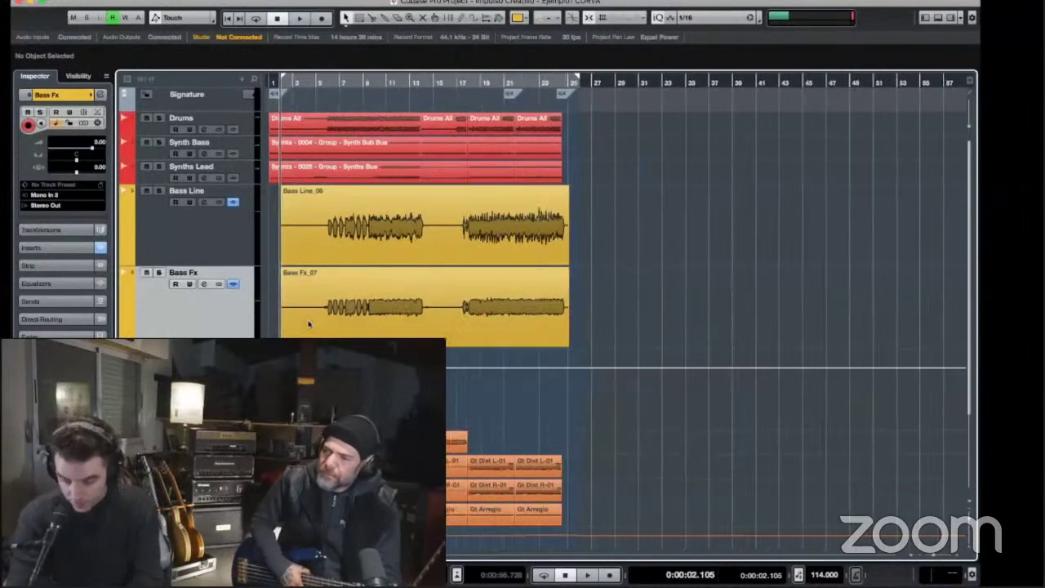
key("h")
key("h")
key("h")
key("h")
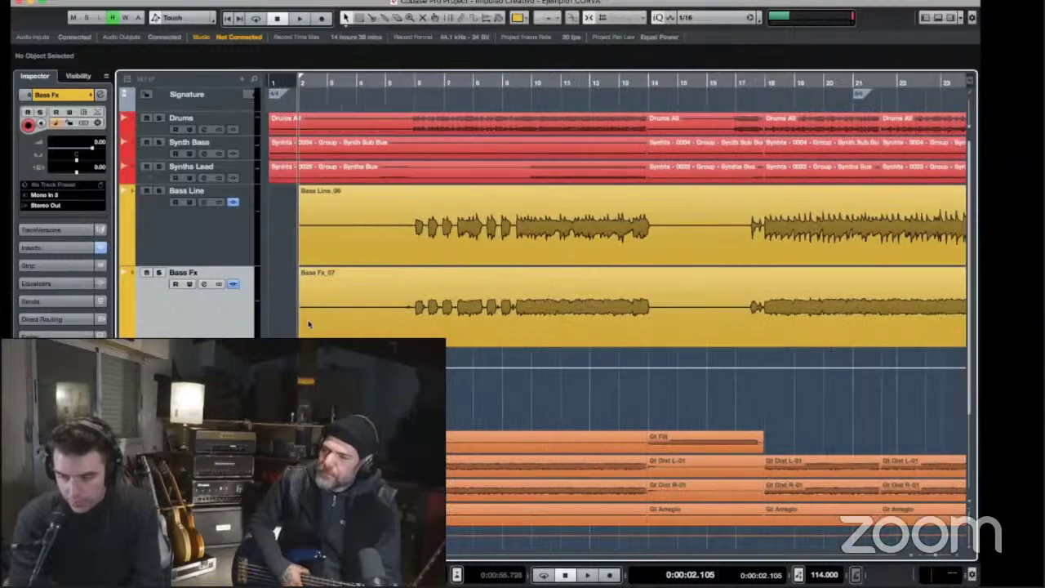
key("h")
left_click(521, 84)
key("h")
key("h")
key("h")
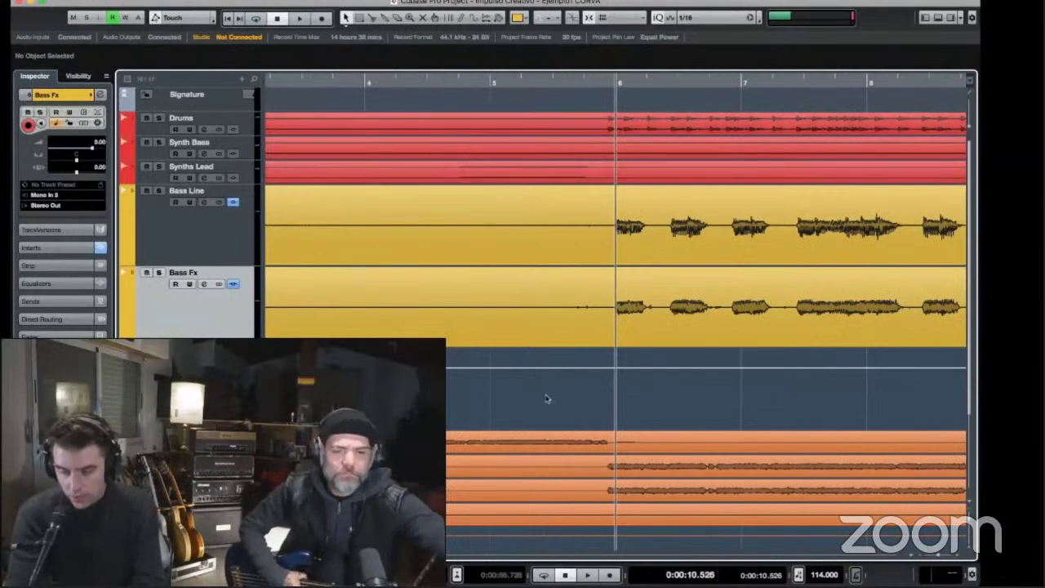
Step: Solo the Bass Line track and play it from bar 6
left_click(272, 239)
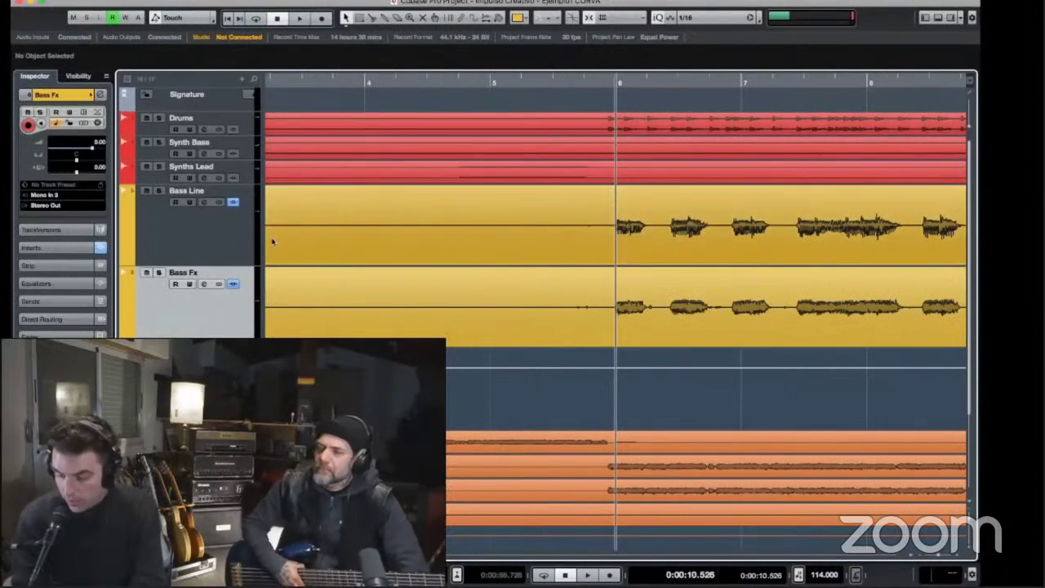
key("g")
key("g")
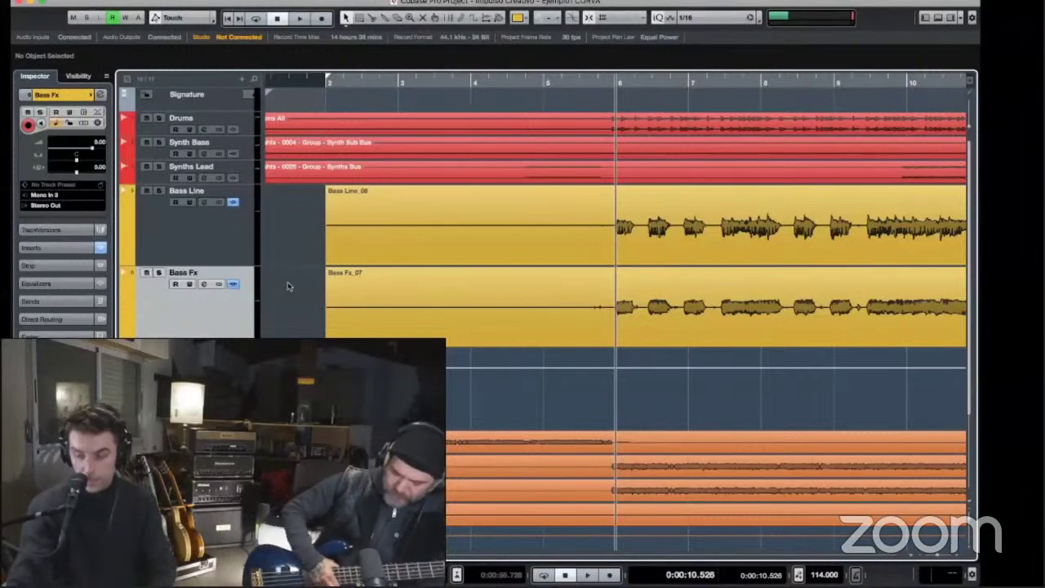
key("g")
key("g")
key("g")
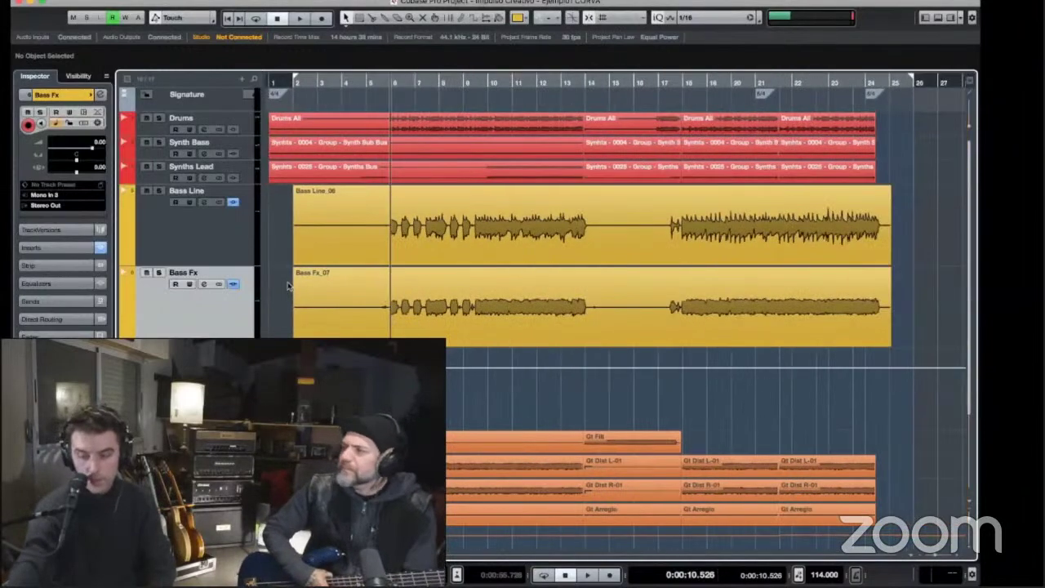
key("F2")
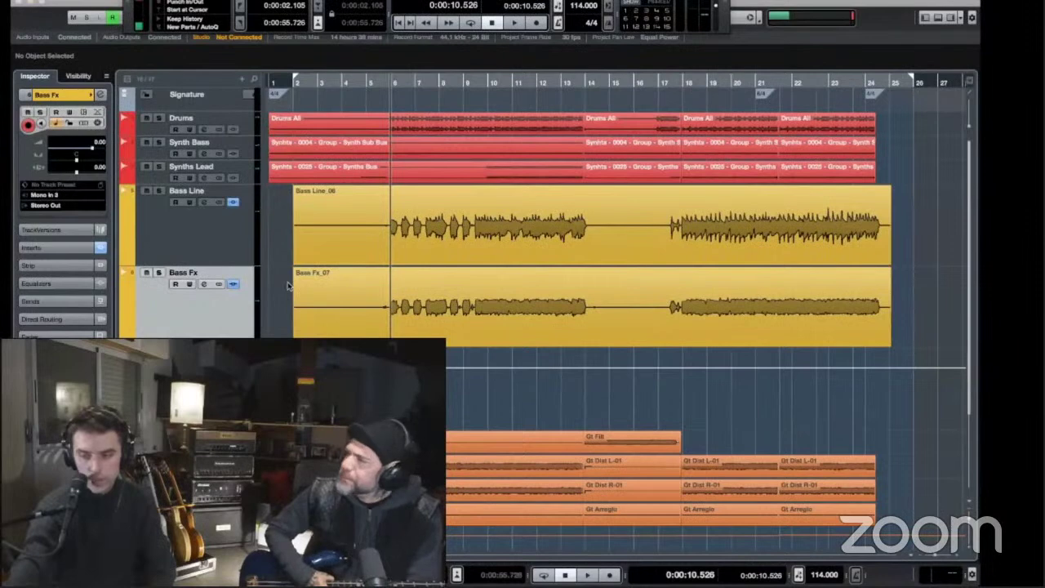
key("F2")
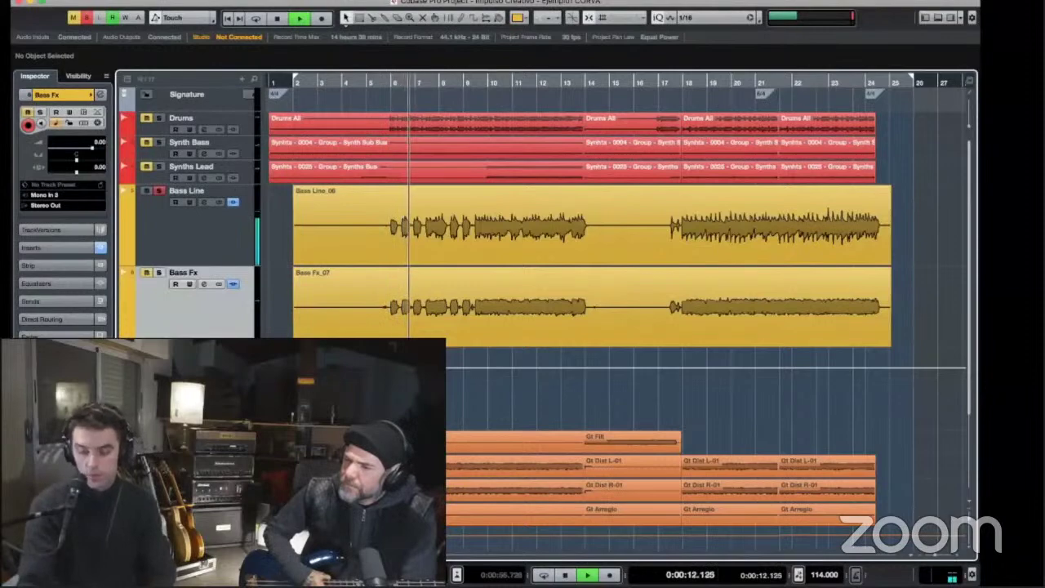
Step: Check the console levels, solo the Bass Fx track together with Bass Line, and stop playback
key("F3")
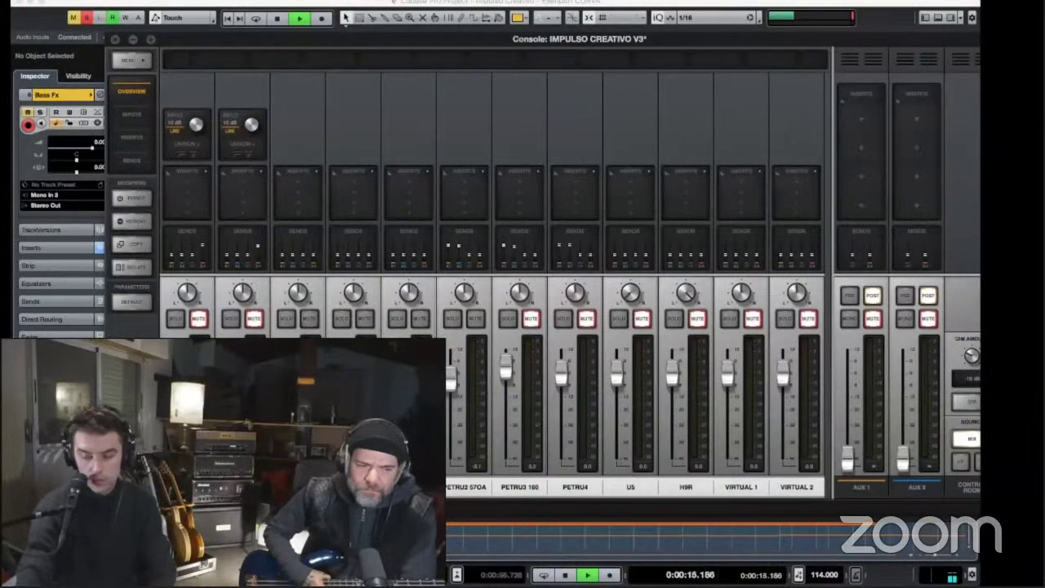
key("F3")
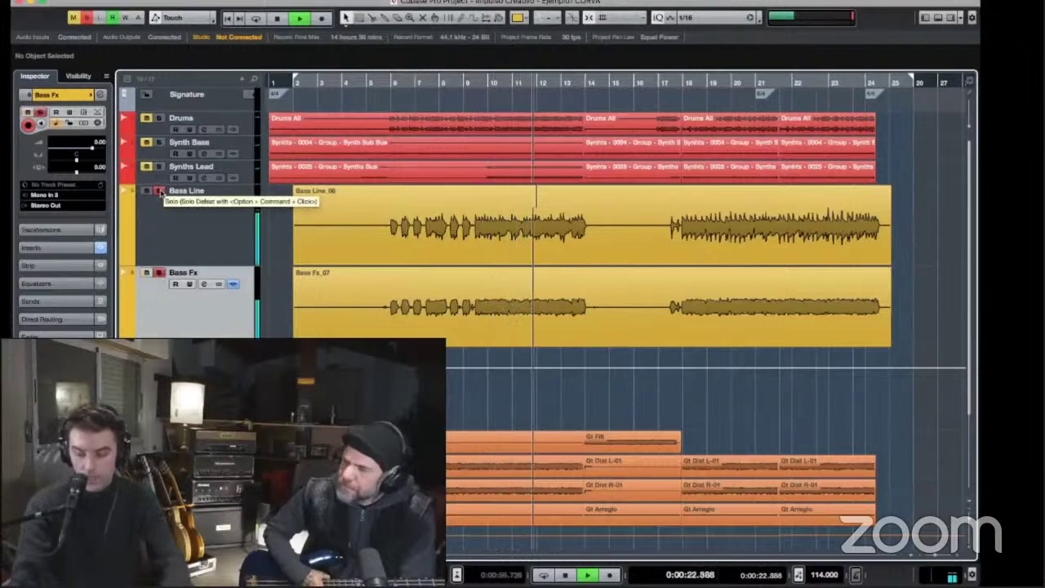
key("space")
Step: Compare the timing of the Bass Line and Bass Fx waveforms closely at the first bass attack near bar 6
key("h")
key("h")
key("h")
key("h")
key("h")
key("h")
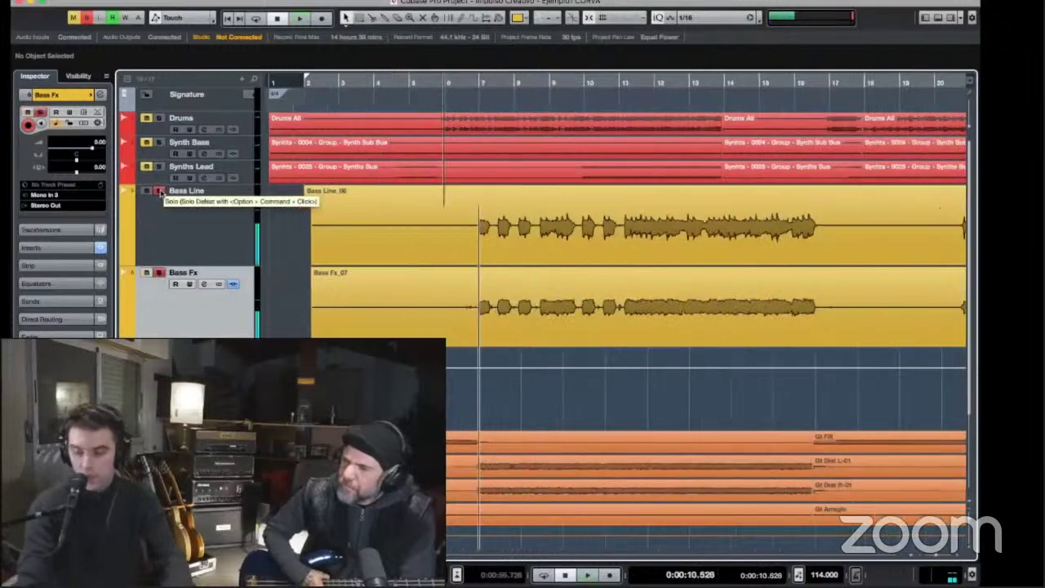
key("shift+h")
key("shift+h")
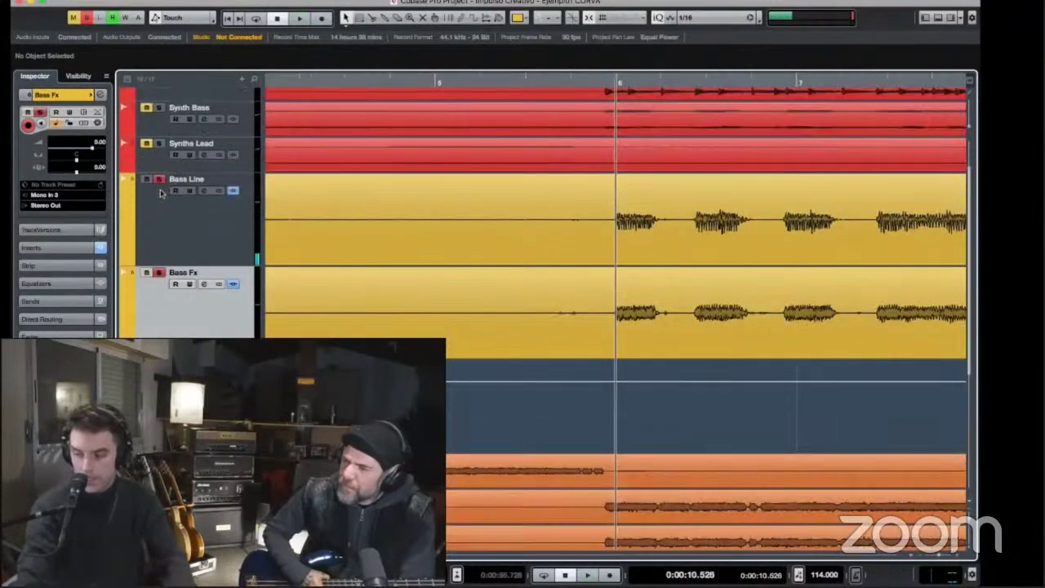
key("h")
key("h")
key("h")
key("shift+h")
key("h")
key("h")
key("h")
key("h")
key("shift+h")
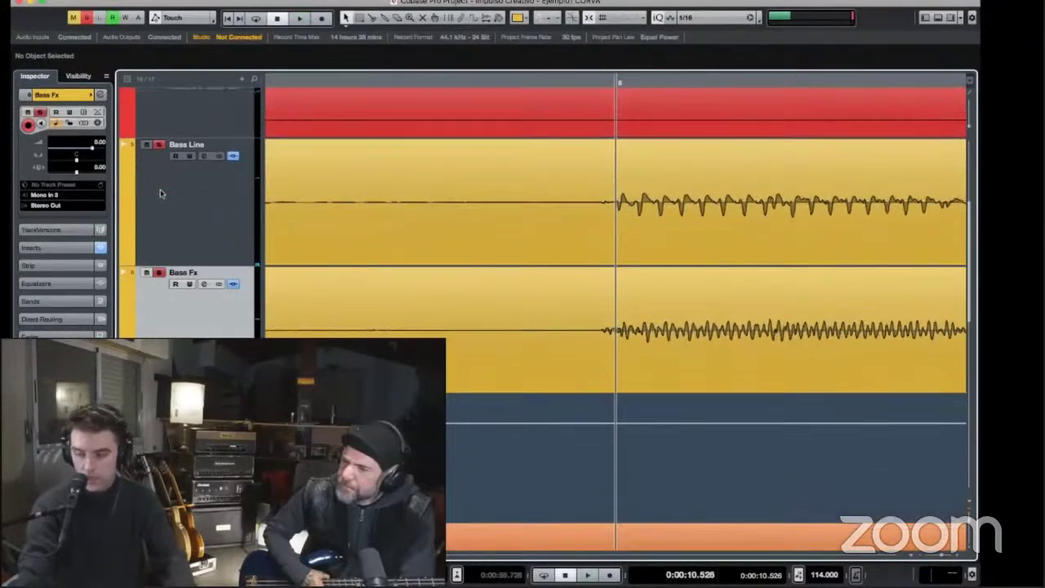
key("h")
key("h")
key("h")
key("h")
key("h")
key("h")
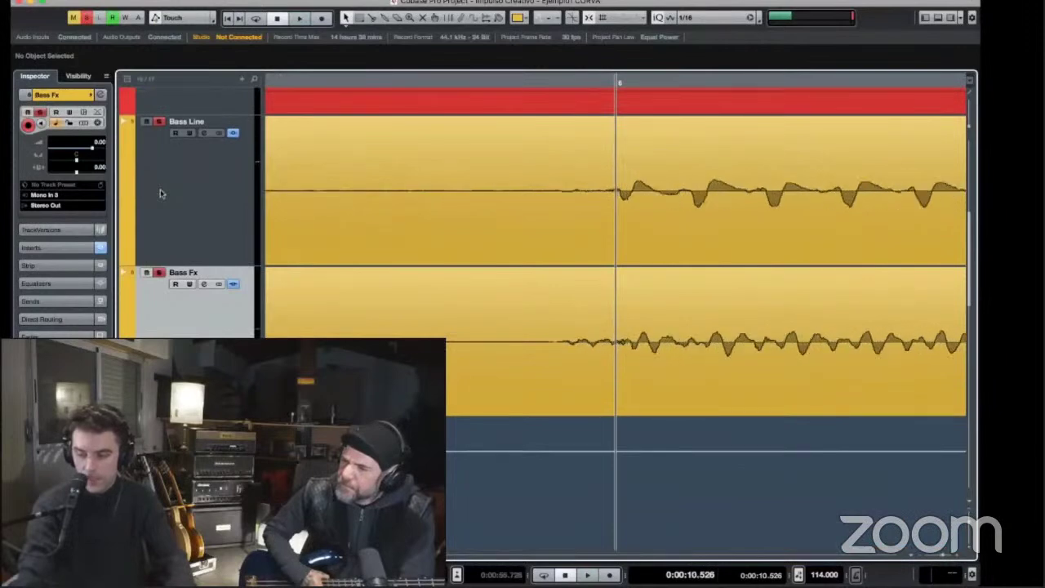
key("shift+h")
key("shift+h")
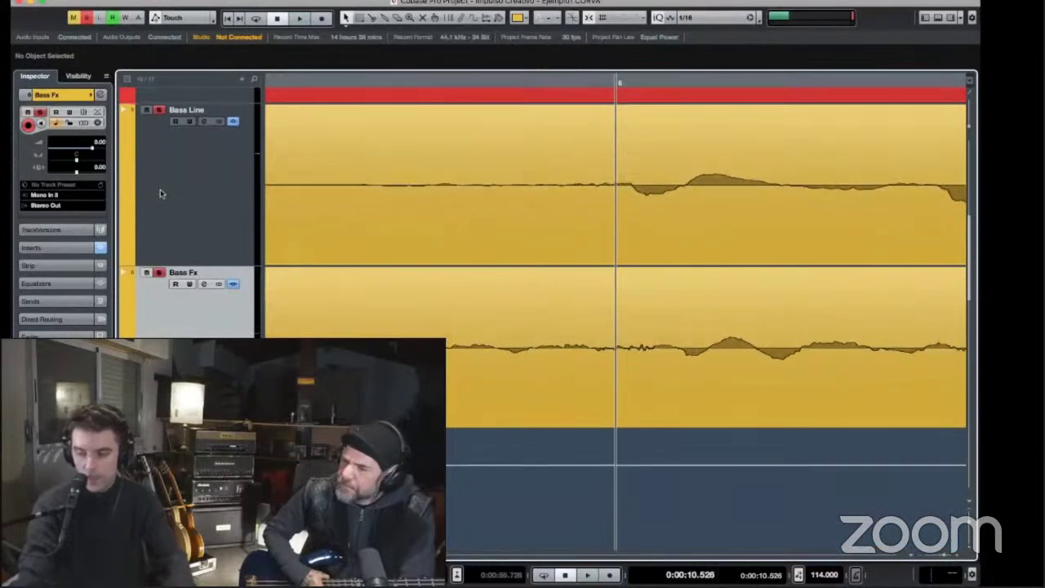
key("h")
key("h")
key("h")
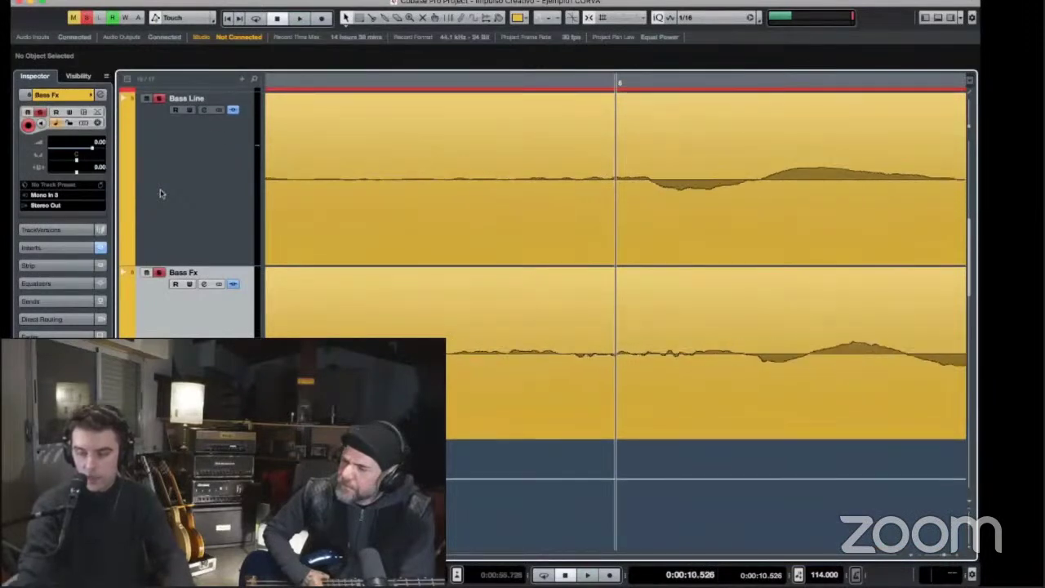
key("shift+h")
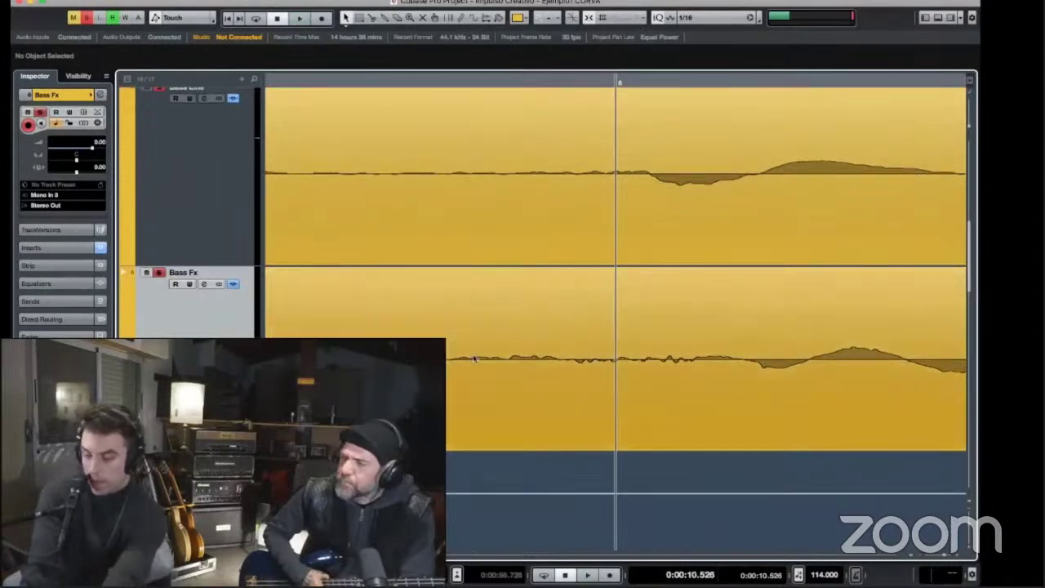
Step: Split the Bass Fx event slightly before bar 6, ahead of the first bass attack, and enlarge the waveform display
left_click(579, 328)
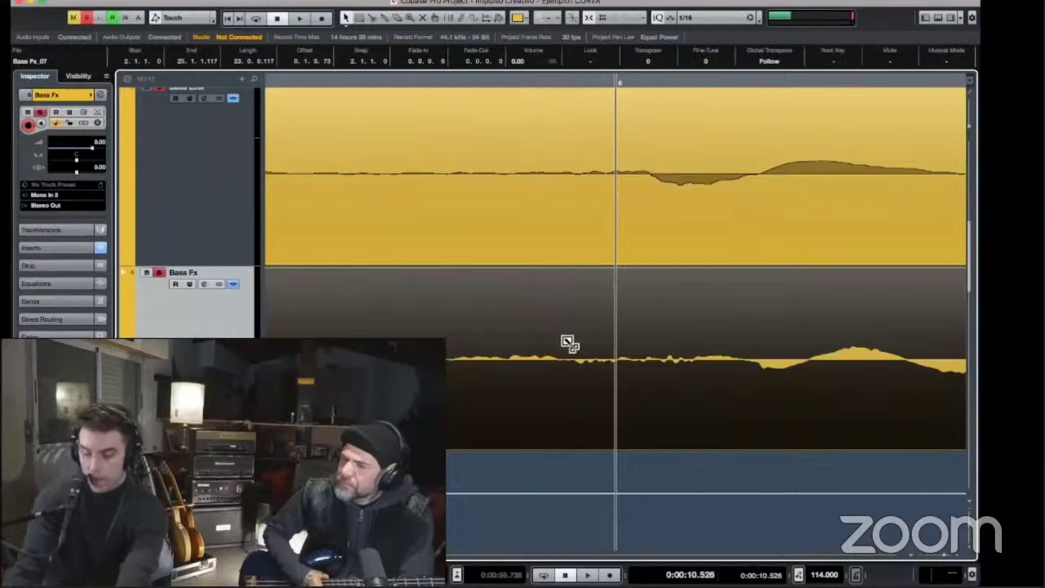
left_click(482, 329)
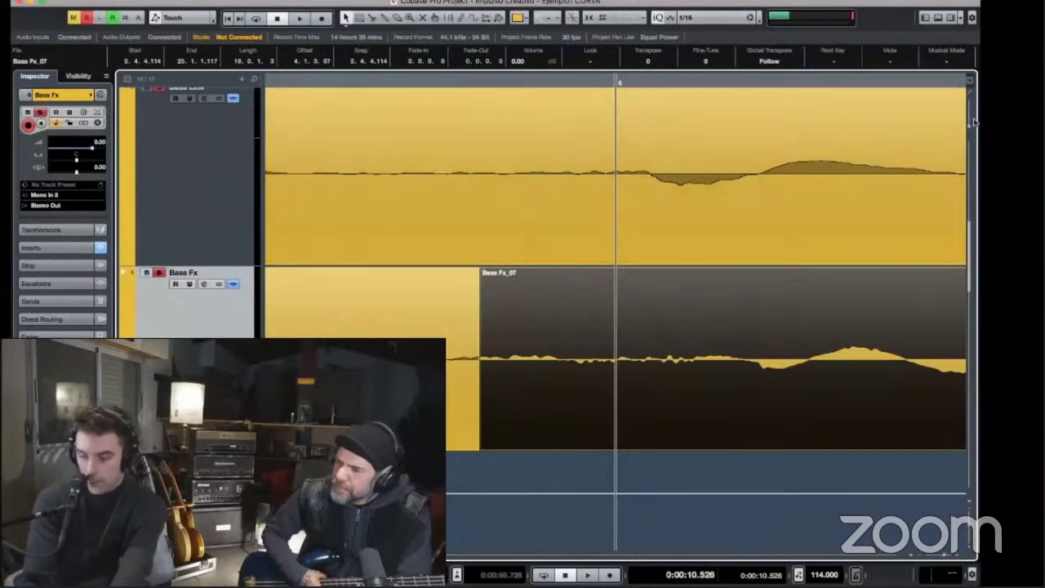
left_click_drag(968, 128, 967, 111)
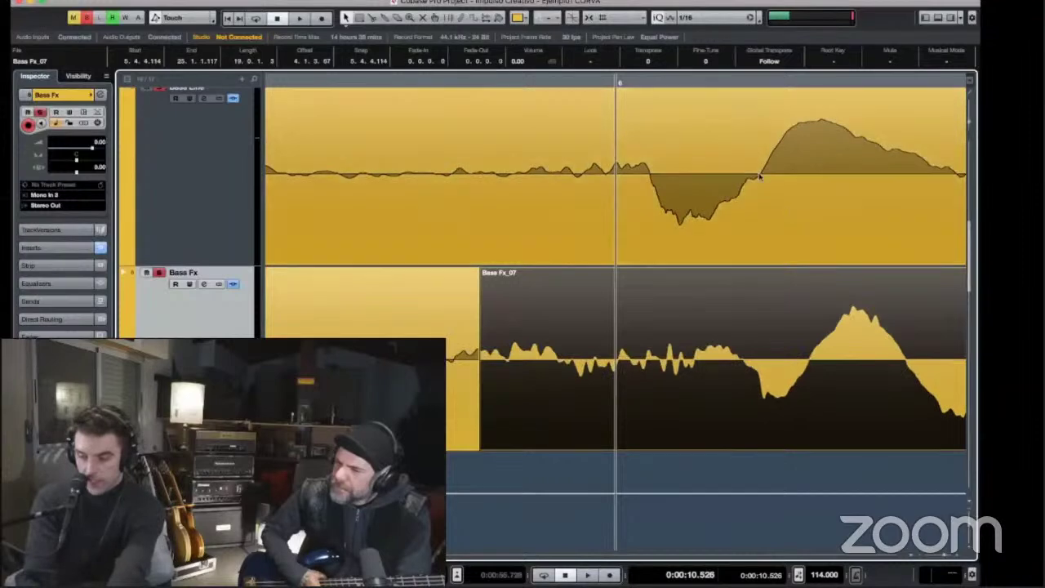
Step: Mark the Bass Line's zero crossing after bar 6, move the second Bass Fx event earlier to align with it, and audition both
left_click(754, 80)
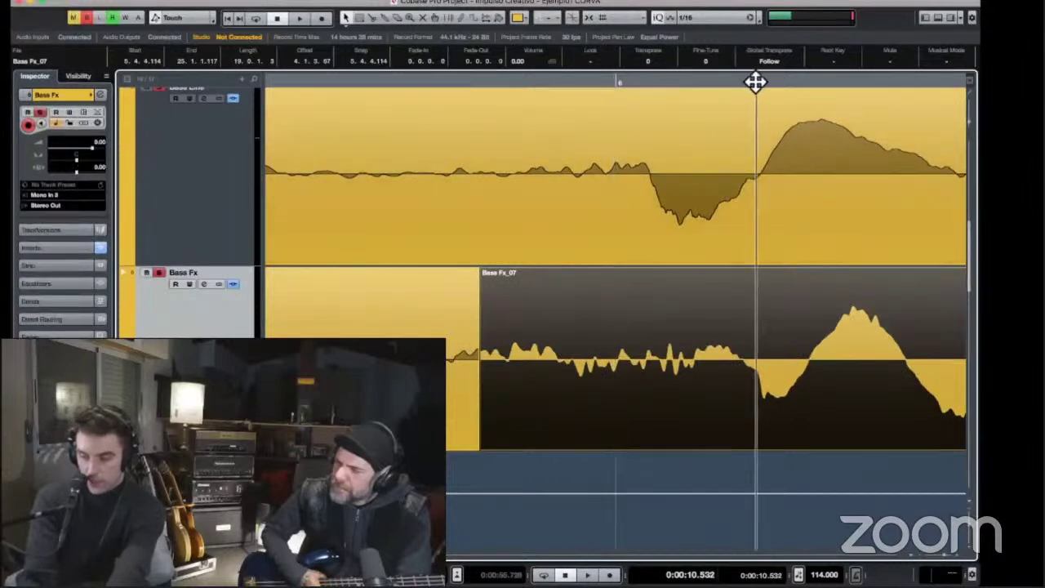
left_click_drag(755, 81, 754, 81)
left_click_drag(815, 360, 774, 362)
key("space")
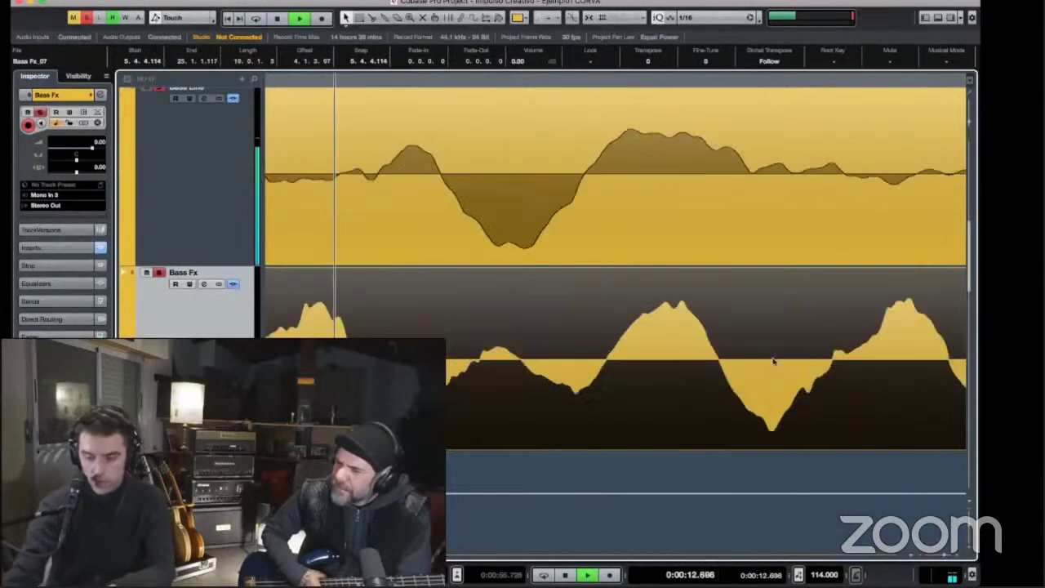
key("space")
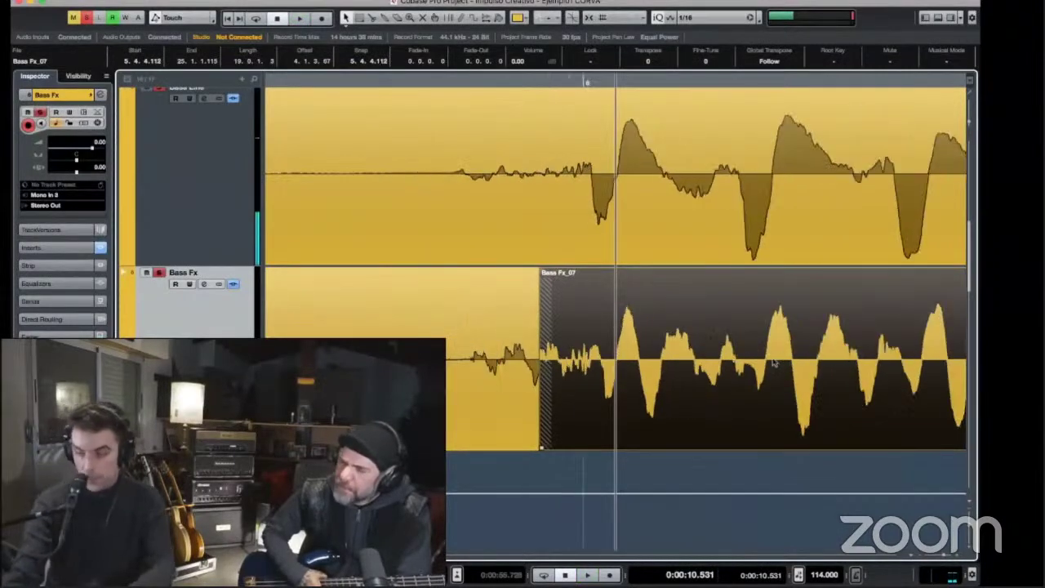
Step: Examine how the shifted Bass Fx waveform lines up with Bass Line around the first attack after bar 6
key("h")
key("h")
key("h")
key("h")
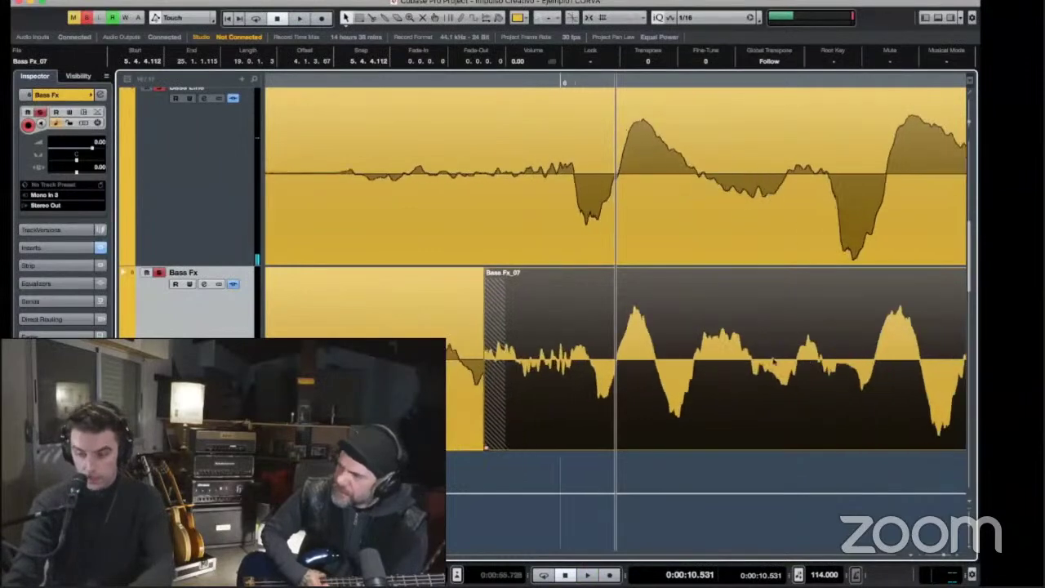
key("g")
key("g")
key("g")
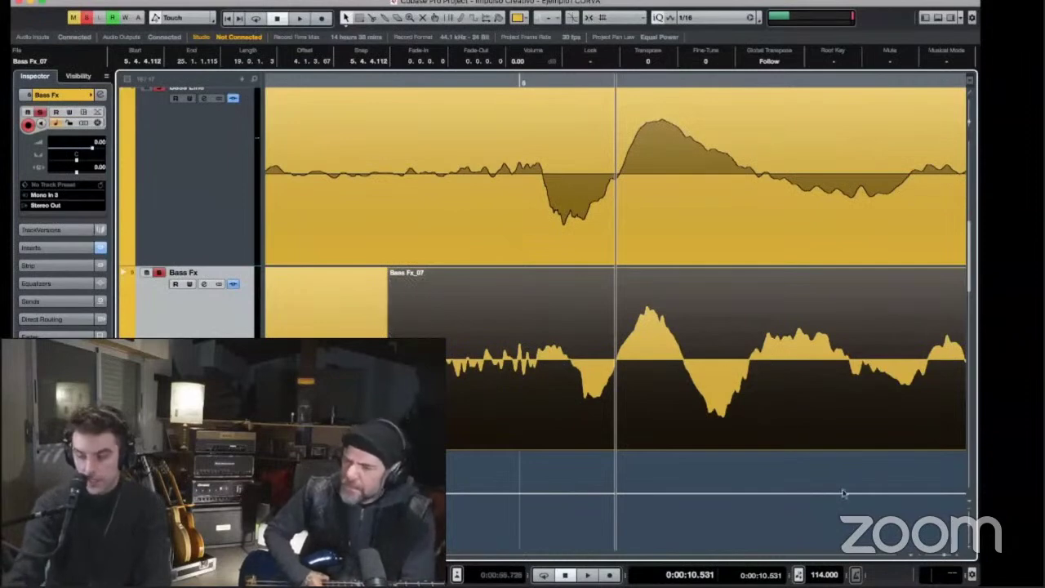
key("g")
key("g")
key("g")
key("g")
key("g")
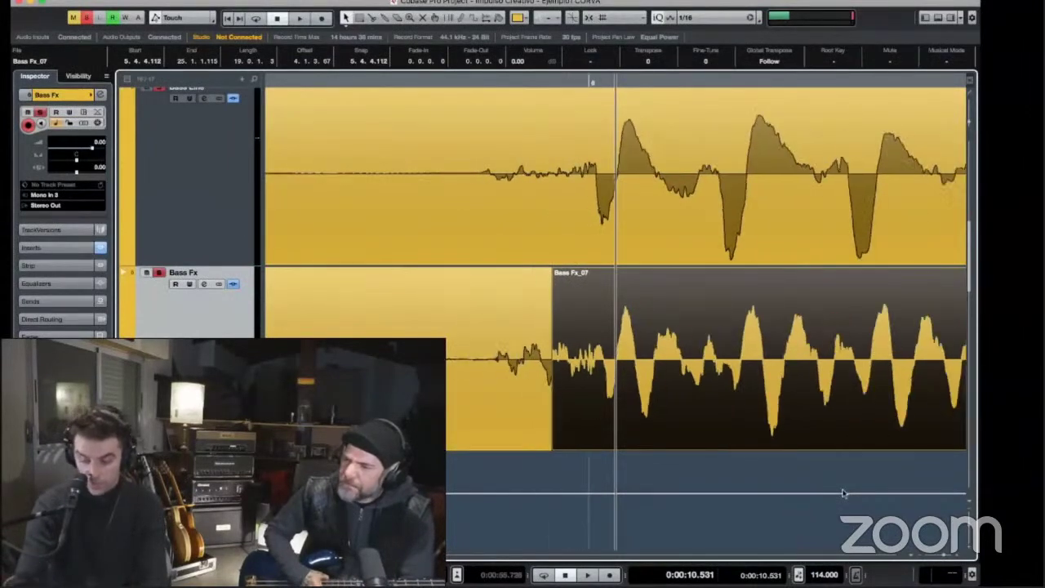
Step: Crossfade the two Bass Fx events at the split just before bar 6
key("g")
key("g")
key("g")
key("g")
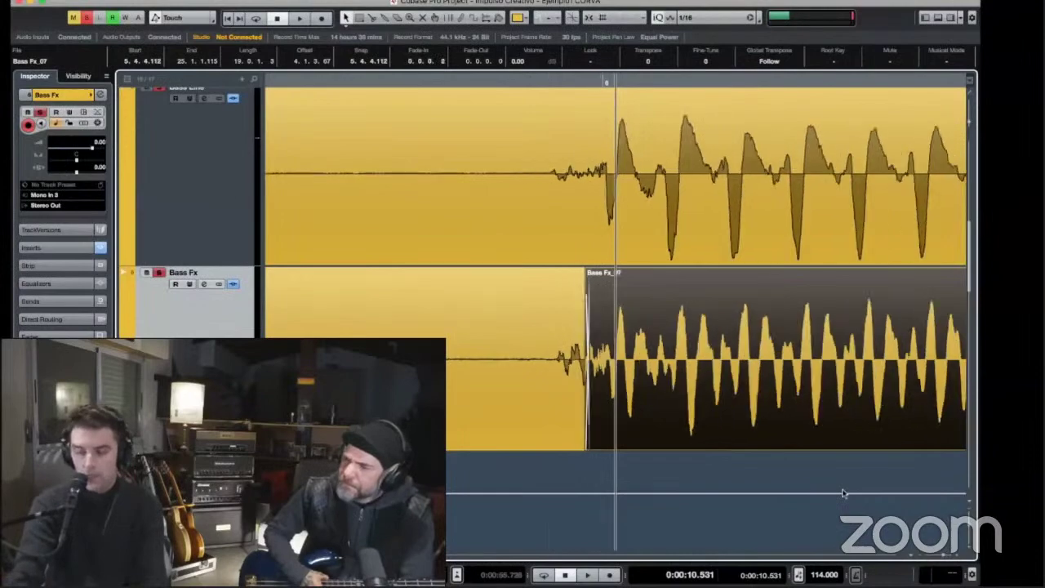
key("g")
key("g")
key("g")
key("g")
key("g")
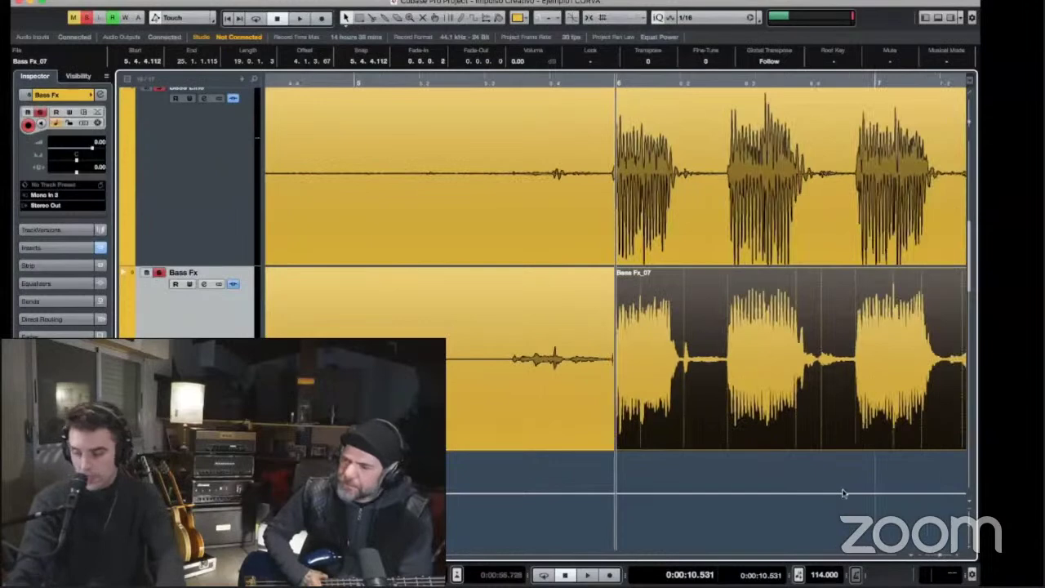
key("g")
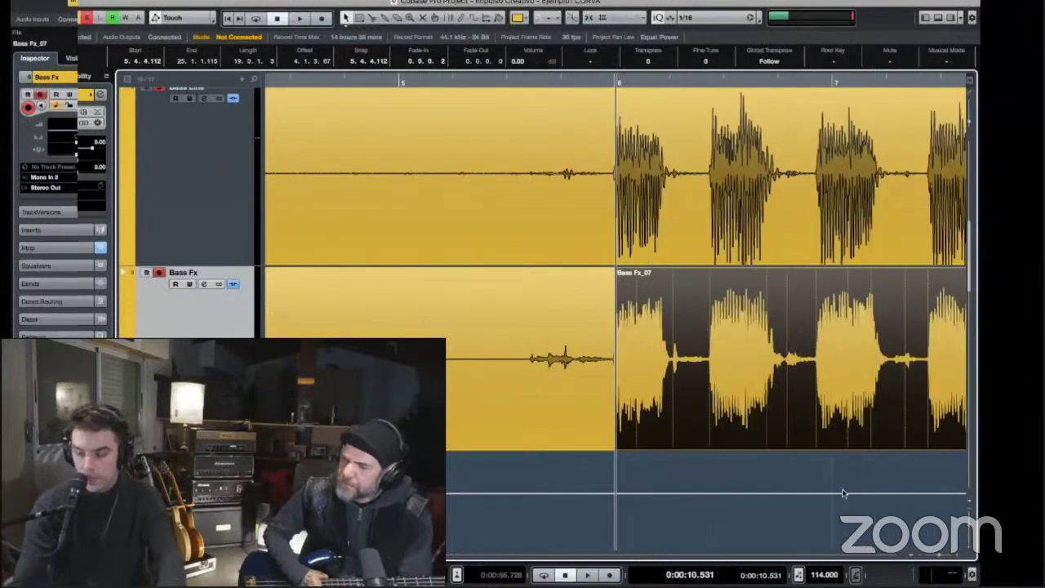
Step: Reduce the waveform display height and route the Bass Line and Bass Fx outputs to the Bass Bus group
key("g")
key("g")
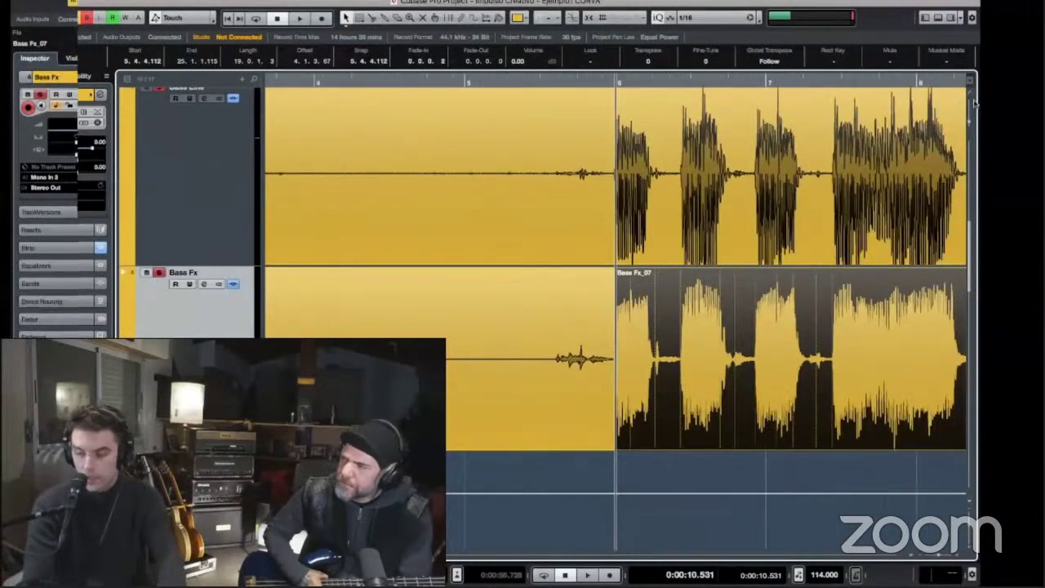
left_click_drag(970, 121, 614, 164)
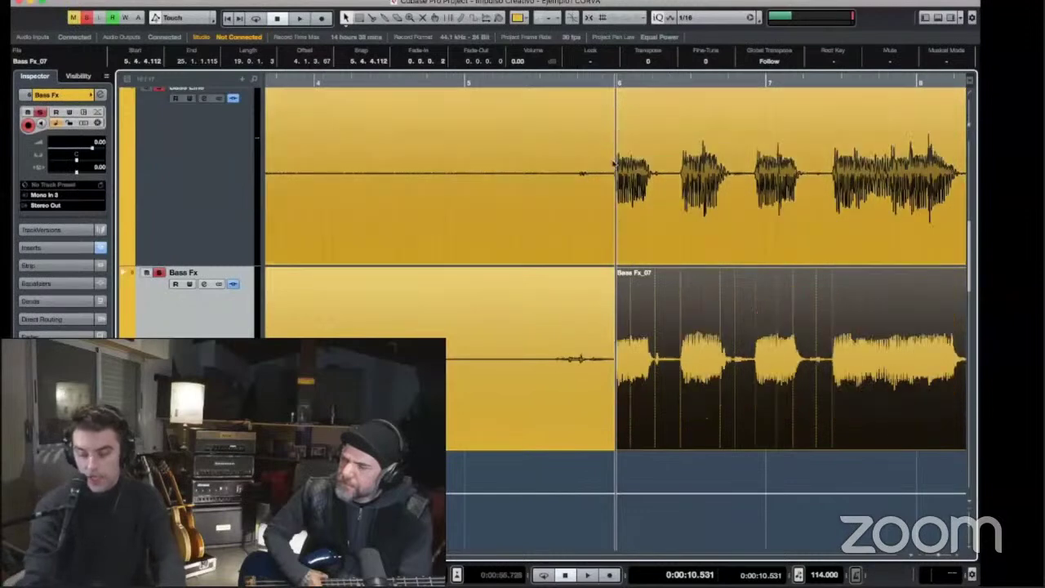
key("shift+g")
key("shift+g")
key("shift+g")
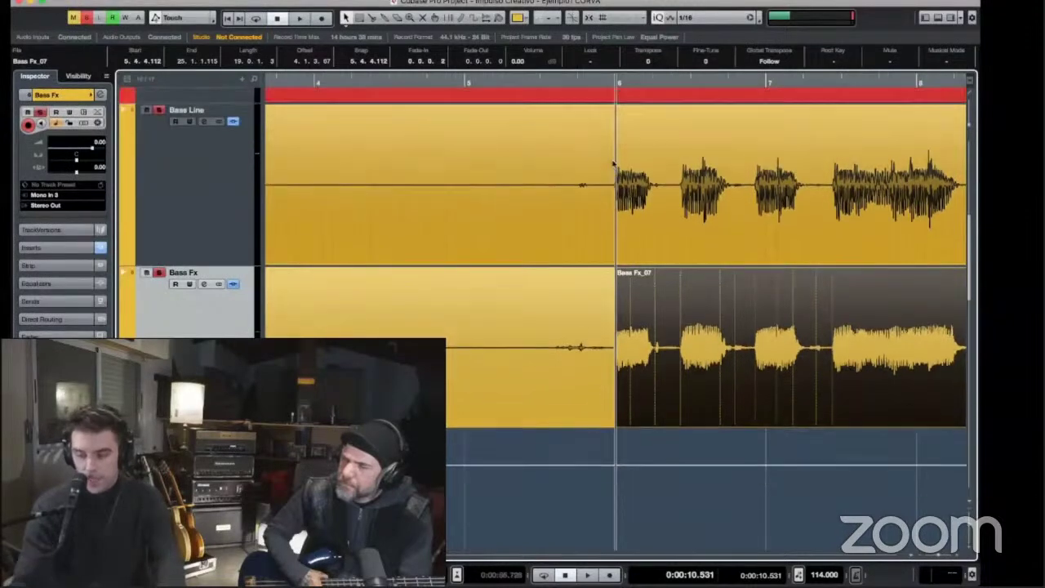
key("shift+g")
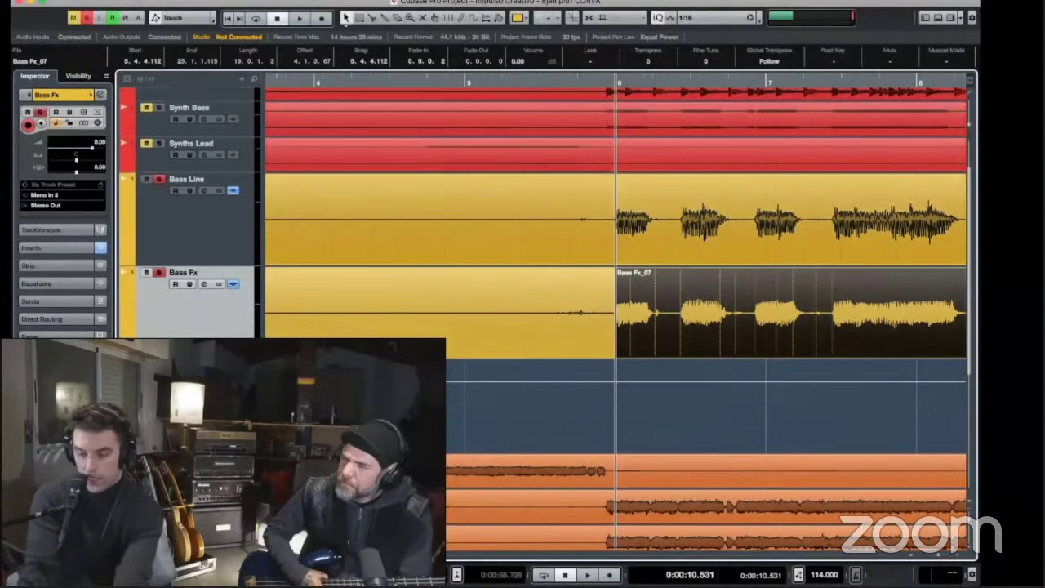
left_click(221, 223)
left_click(51, 205)
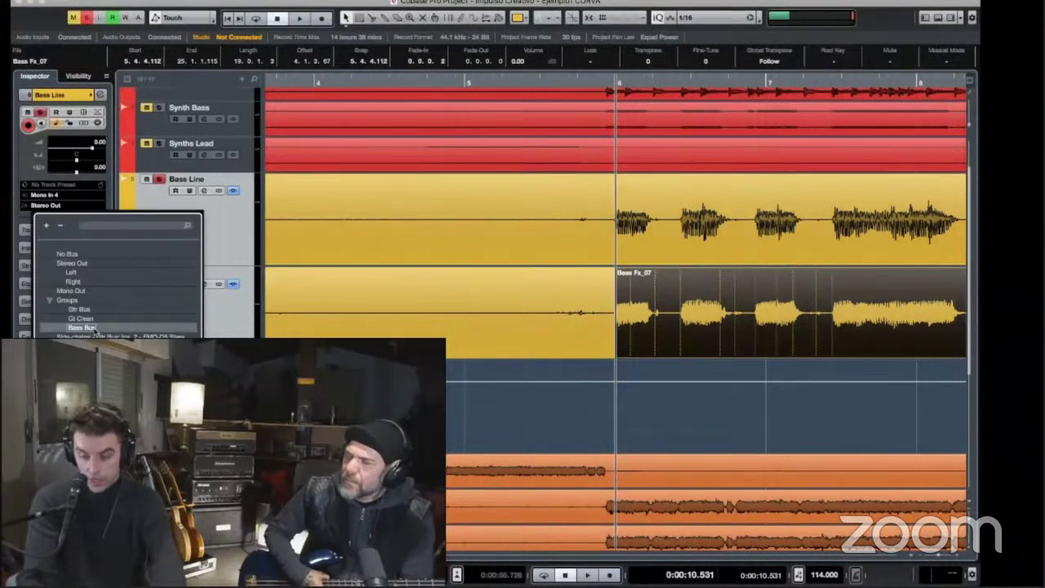
left_click(96, 328)
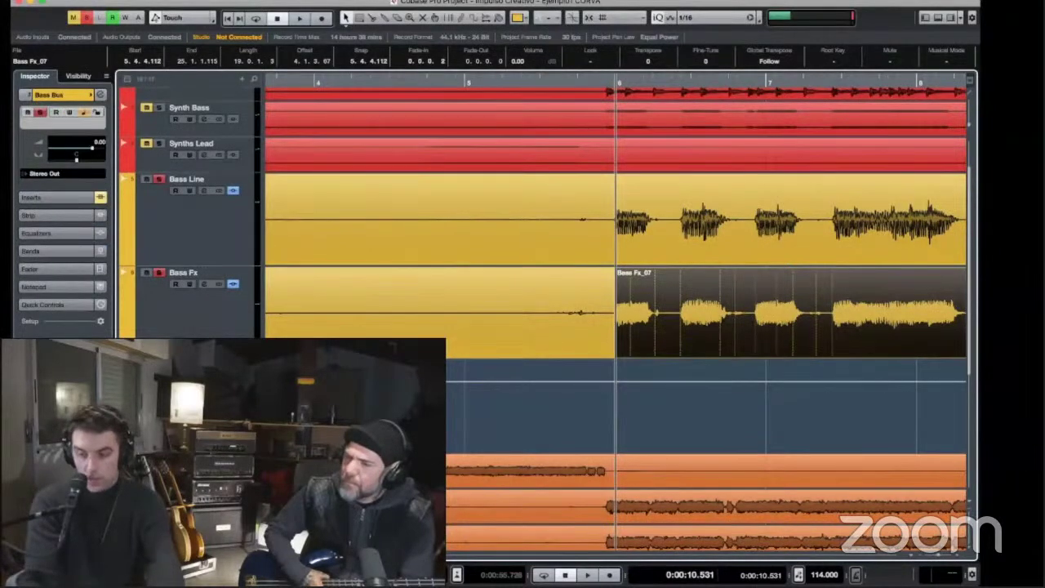
Step: Activate the FabFilter Pro-Q 2 insert on the Bass Bus and add a low cut at about 38 Hz
left_click(100, 95)
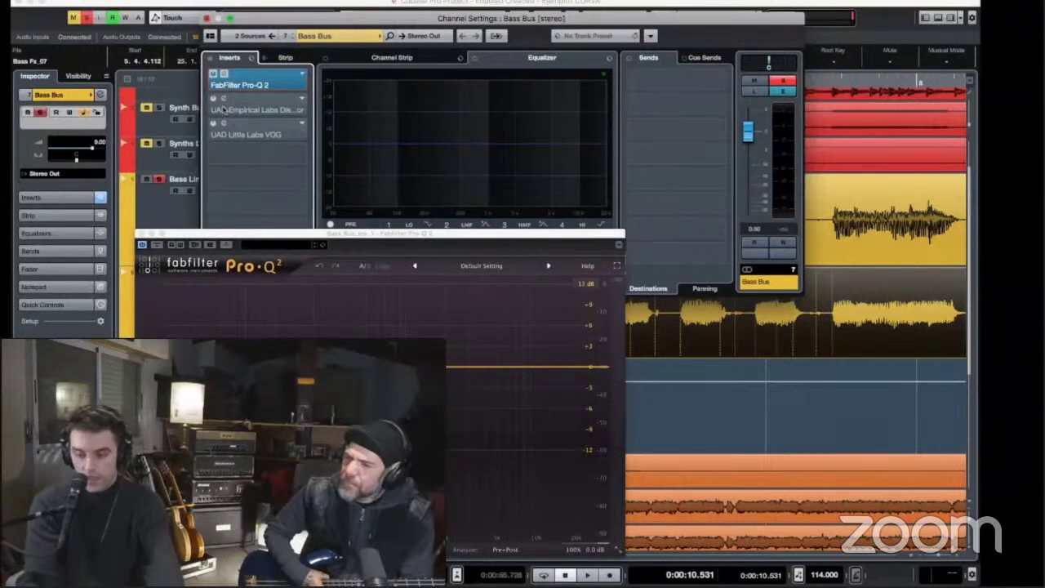
left_click(208, 243)
left_click_drag(208, 242, 196, 161)
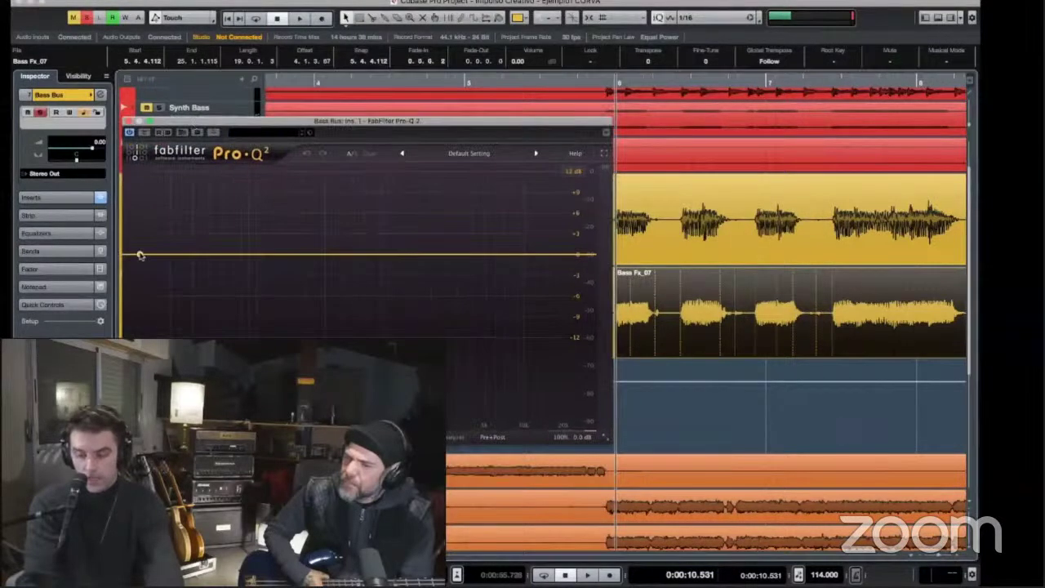
left_click(139, 255)
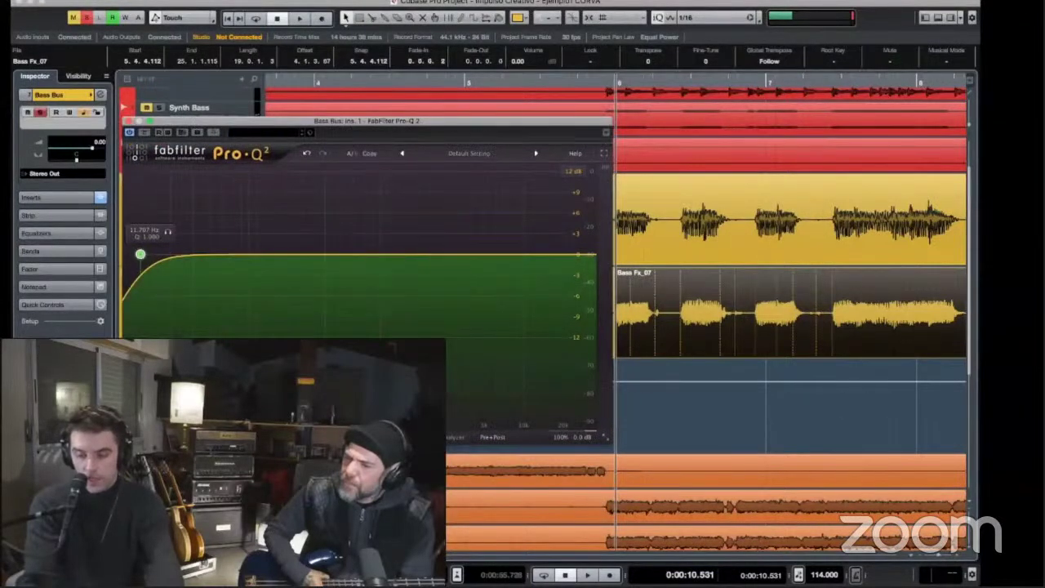
left_click_drag(168, 232, 243, 247)
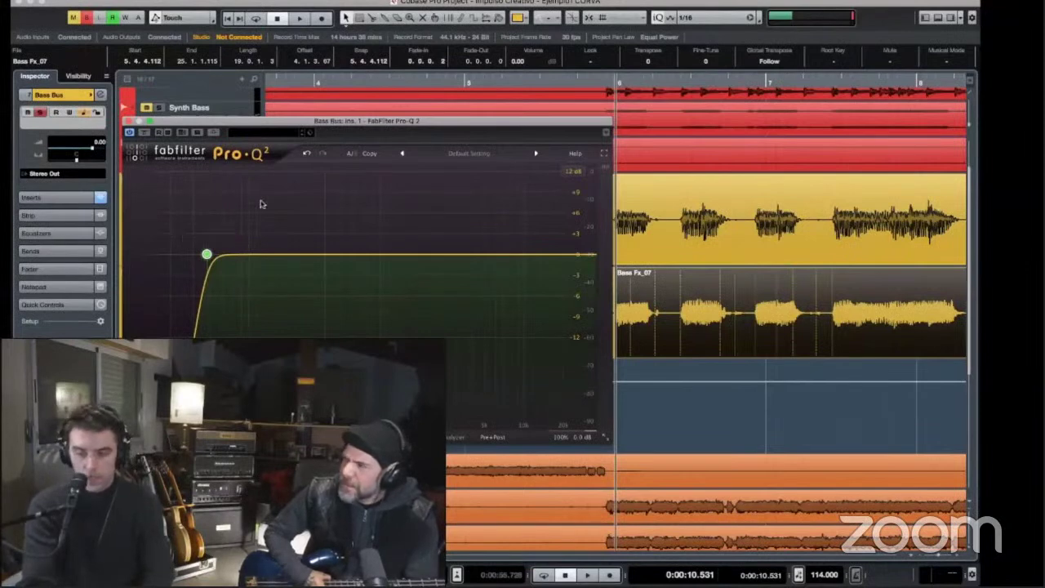
left_click_drag(242, 122, 417, 76)
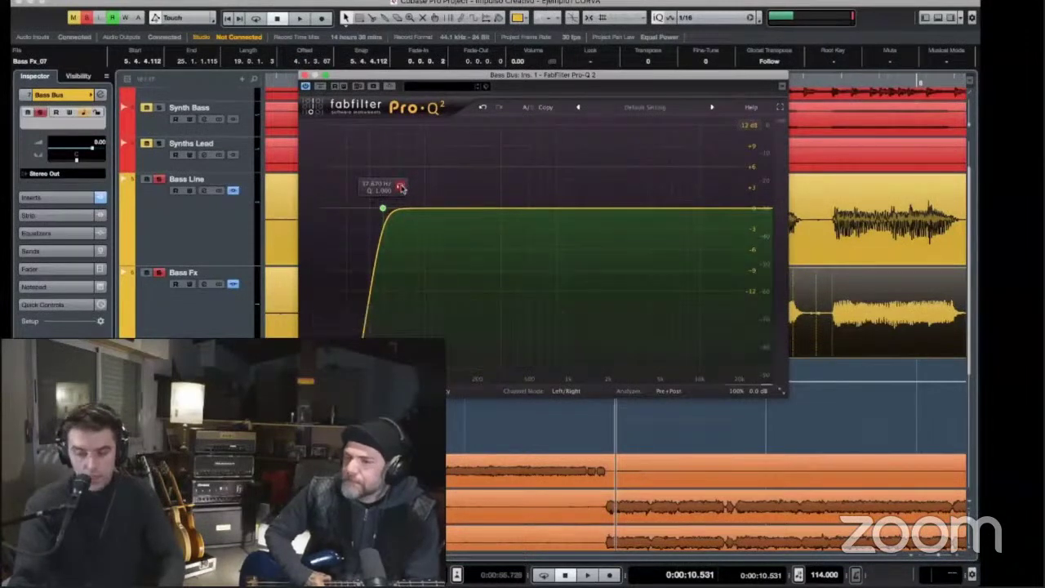
left_click_drag(401, 189, 394, 189)
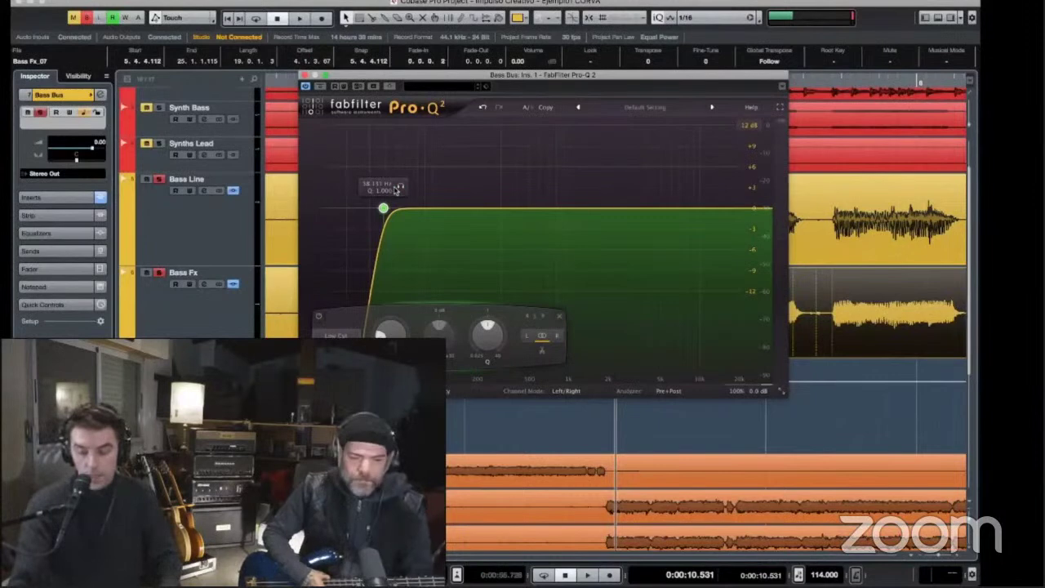
Step: Play back the bass and add a Pro-Q 2 bell cut of about 4 dB near 379 Hz
key("space")
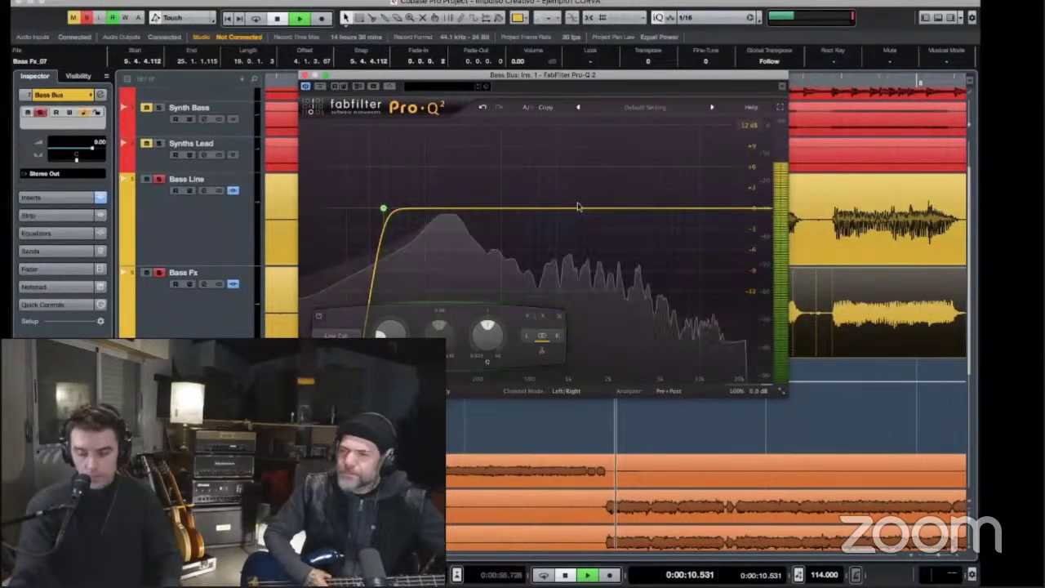
left_click_drag(541, 187, 531, 160)
left_click_drag(512, 197, 512, 235)
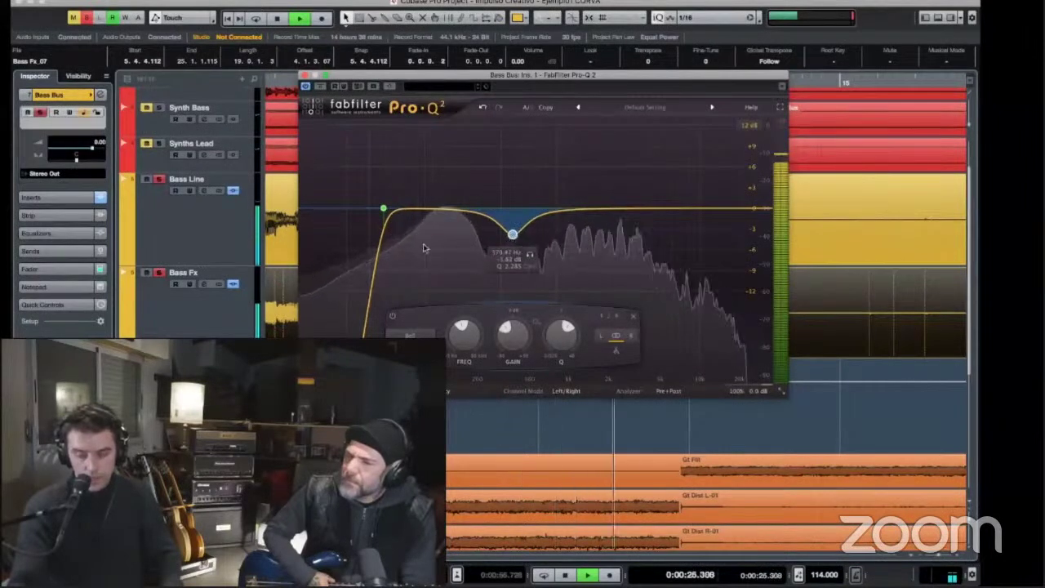
key("space")
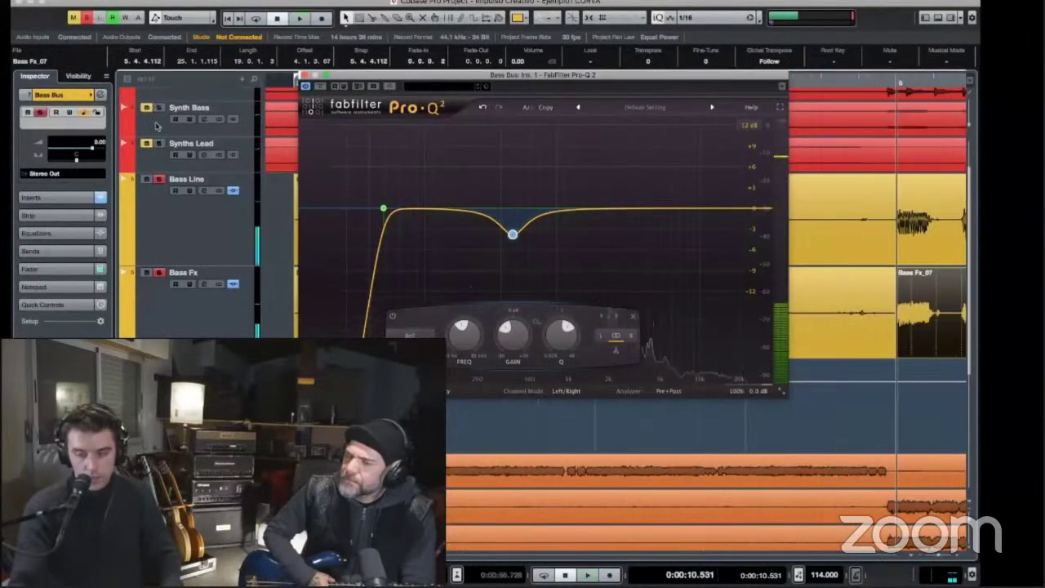
Step: Audition the equalized bass with the drums and synths unmuted, and close the Bass Bus equalizer and channel settings
key("space")
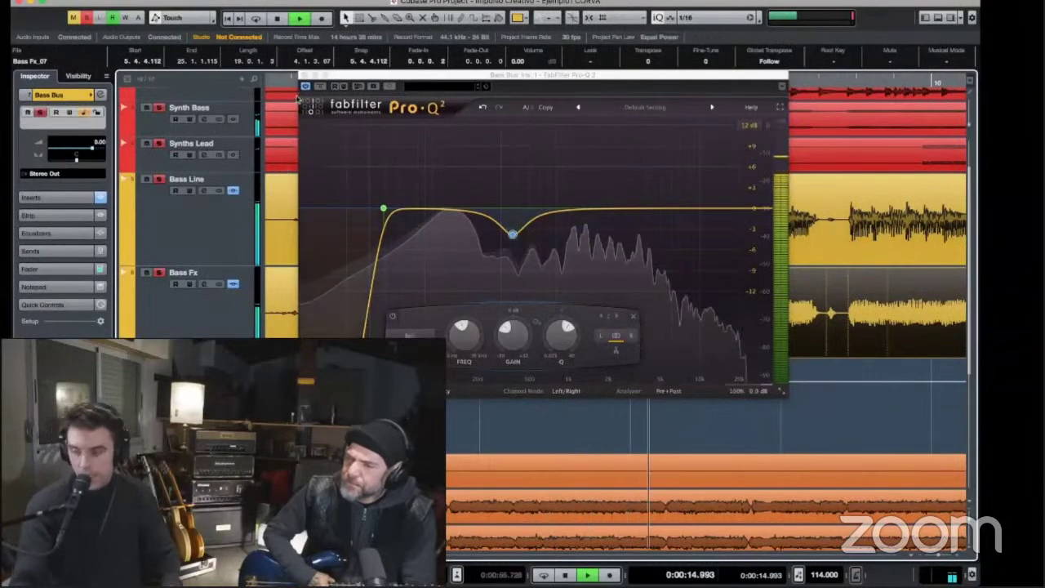
key("space")
left_click_drag(345, 75, 399, 73)
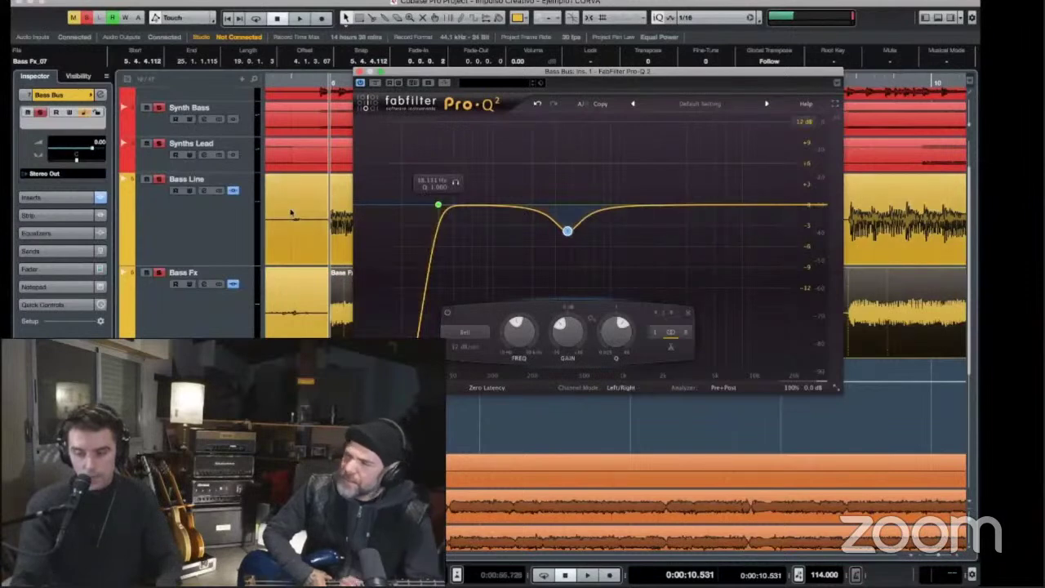
scroll(171, 139, "up", 2)
left_click(330, 217)
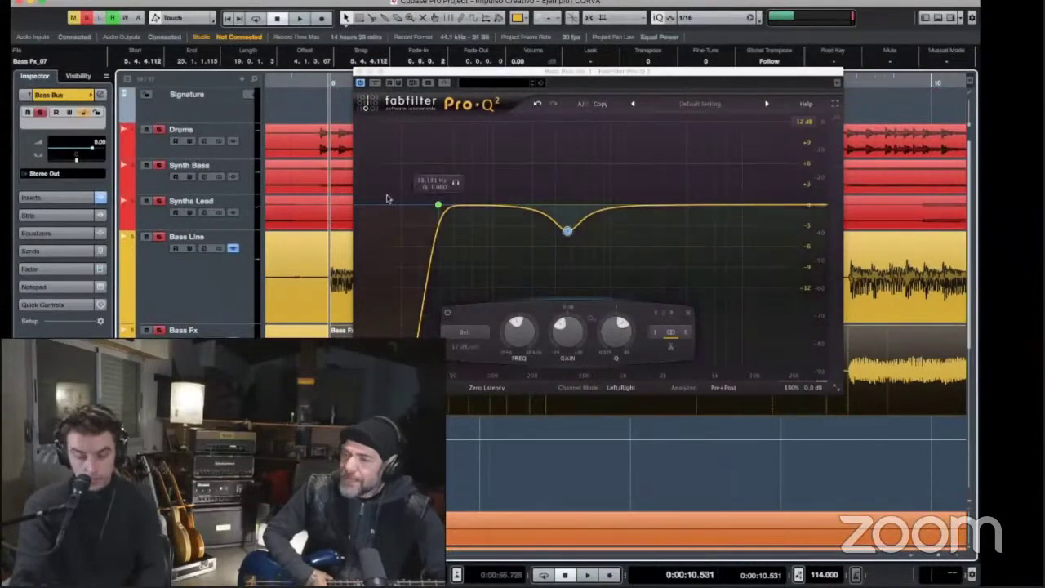
left_click(360, 72)
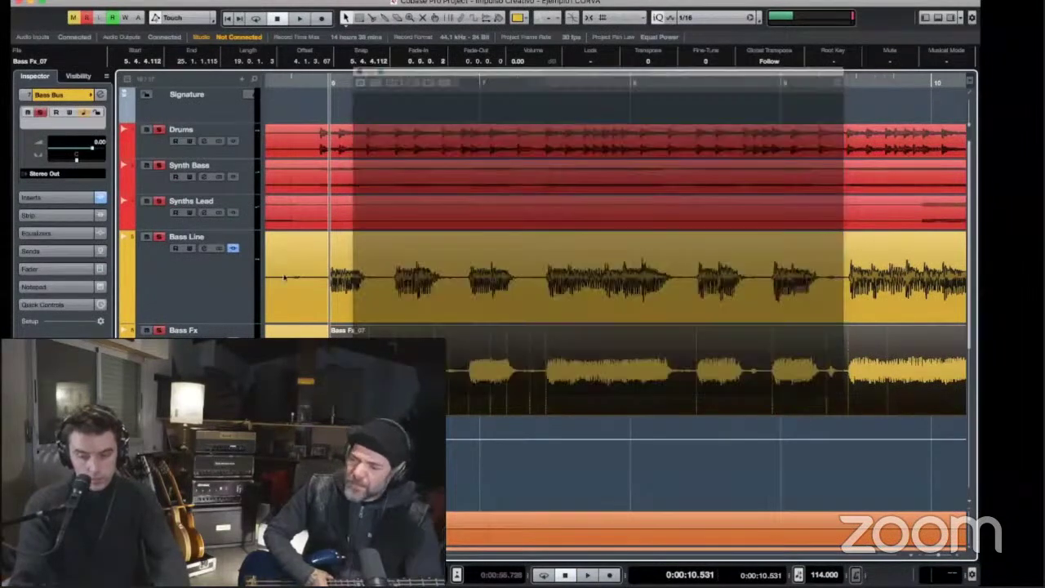
key("e")
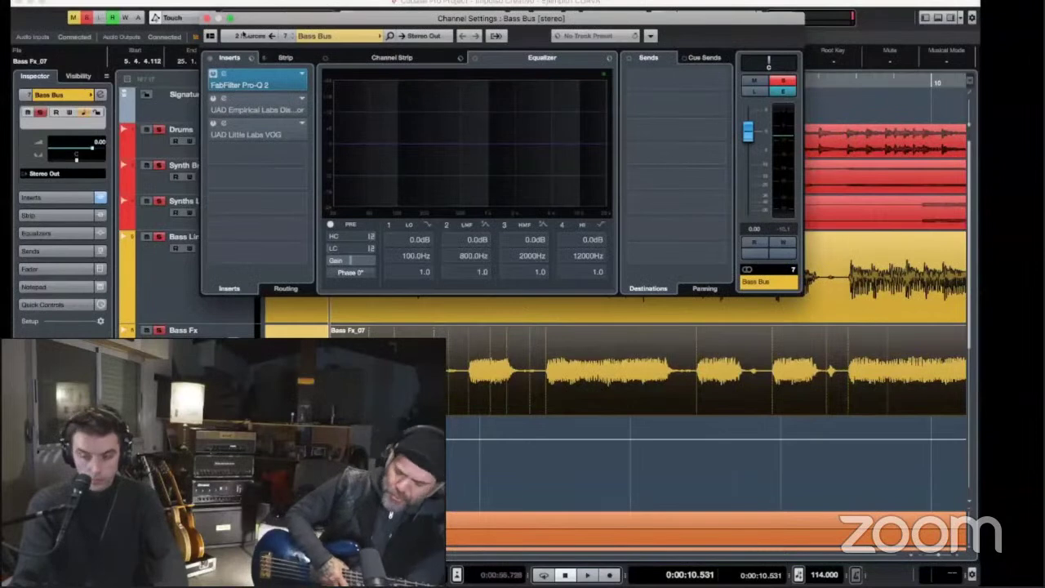
left_click(207, 18)
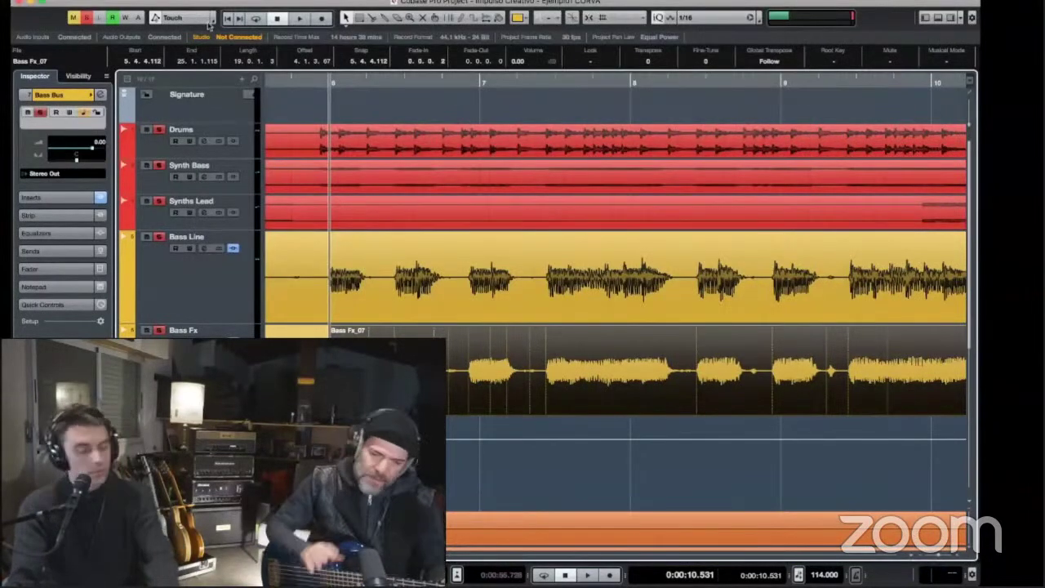
Step: Display the Bass Bus inserts, and activate and open the UAD Empirical Labs Distressor
left_click(334, 170)
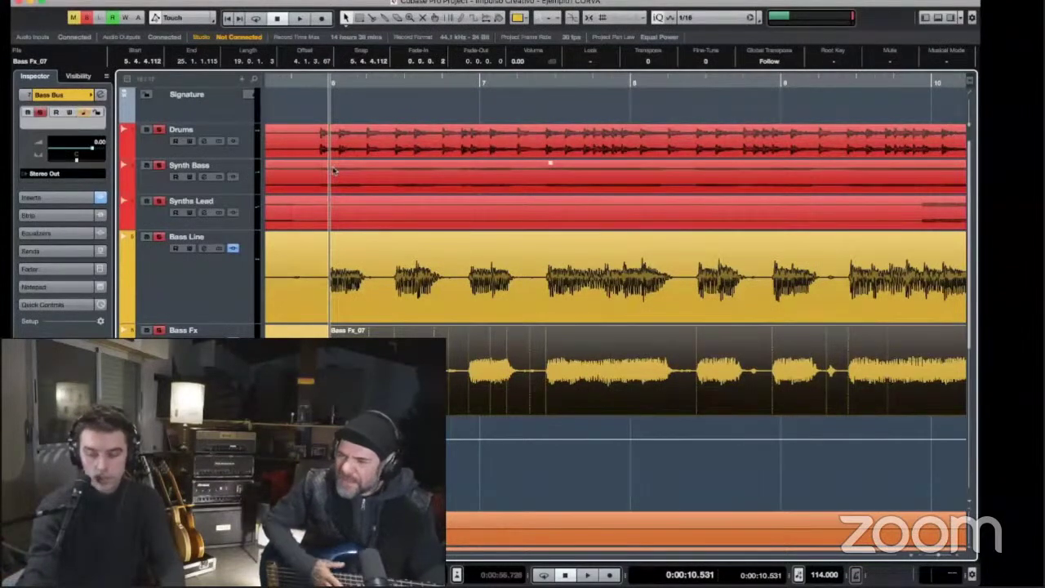
key("shift+g")
key("shift+g")
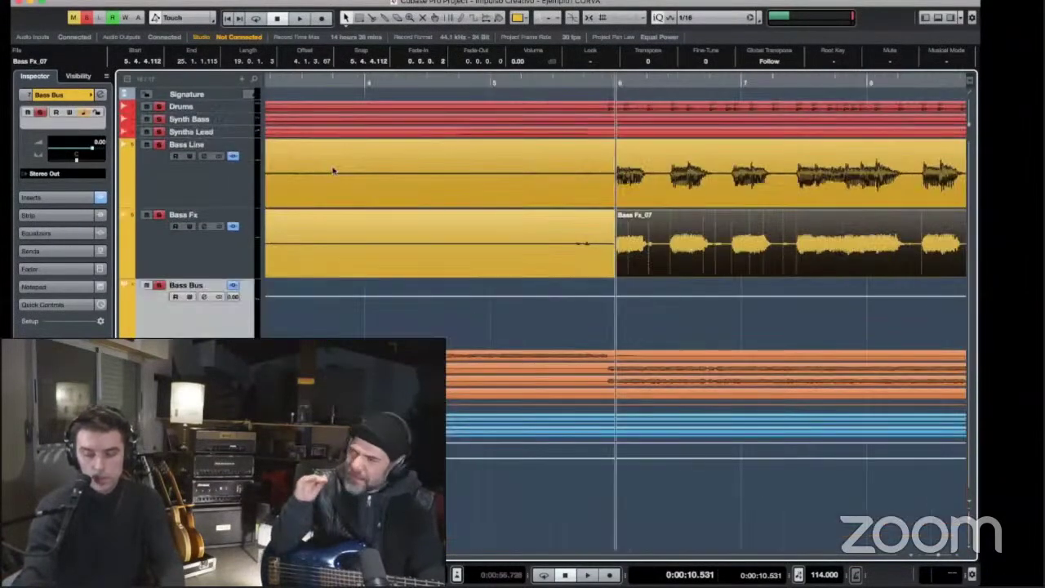
key("g")
key("g")
key("g")
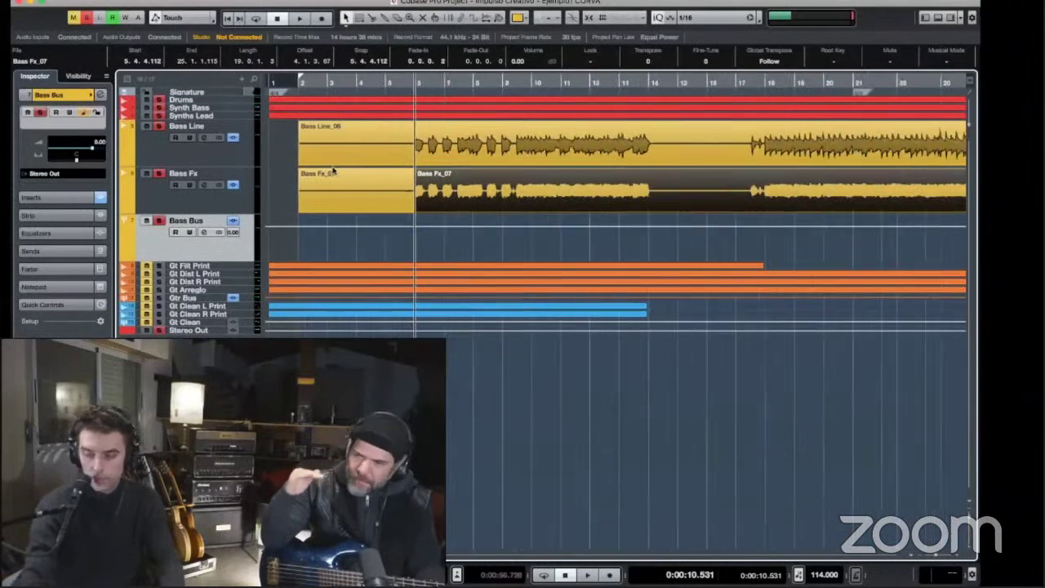
key("g")
key("shift+h")
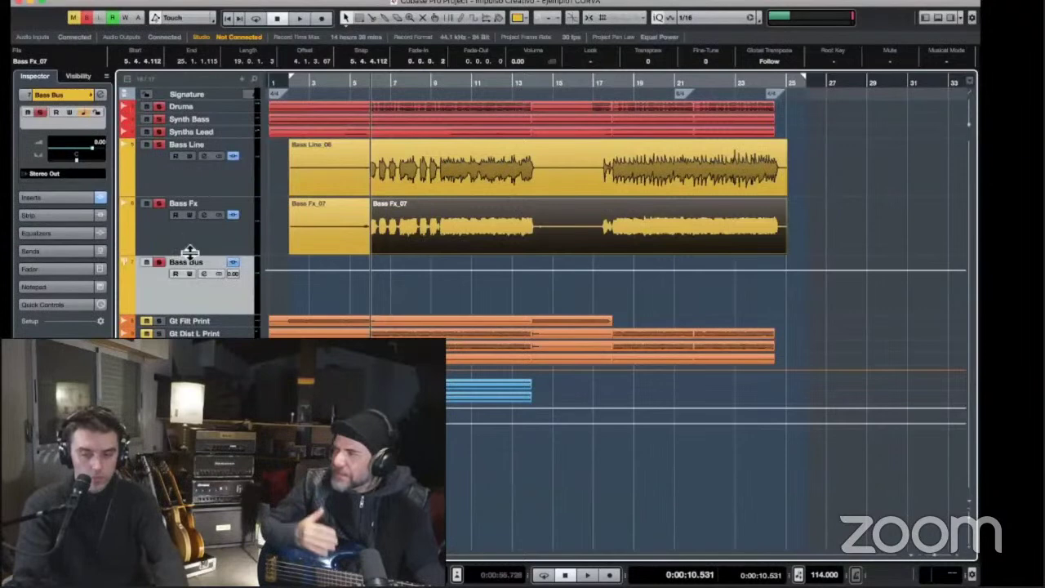
left_click(36, 198)
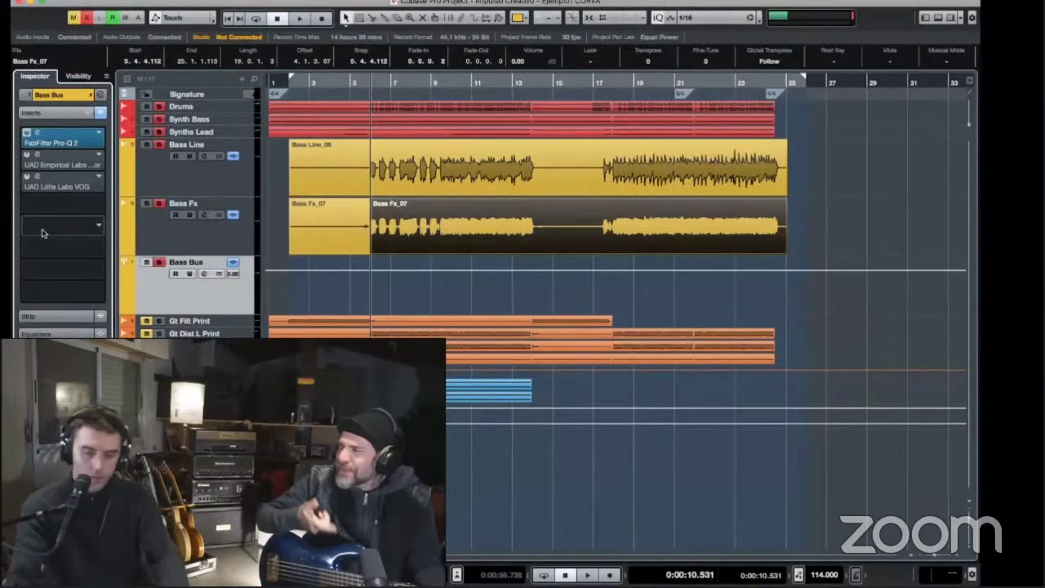
left_click(37, 155)
left_click_drag(421, 4, 289, 4)
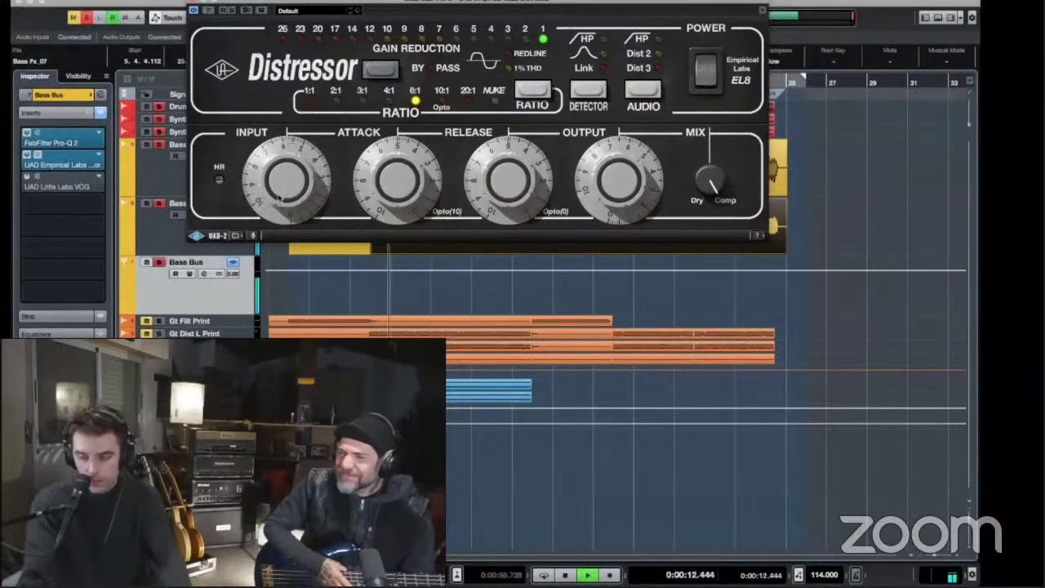
Step: Set the Distressor's audio mode to Dist 2 and its mix about halfway between Dry and Comp
left_click(644, 91)
left_click_drag(713, 178, 706, 226)
key("space")
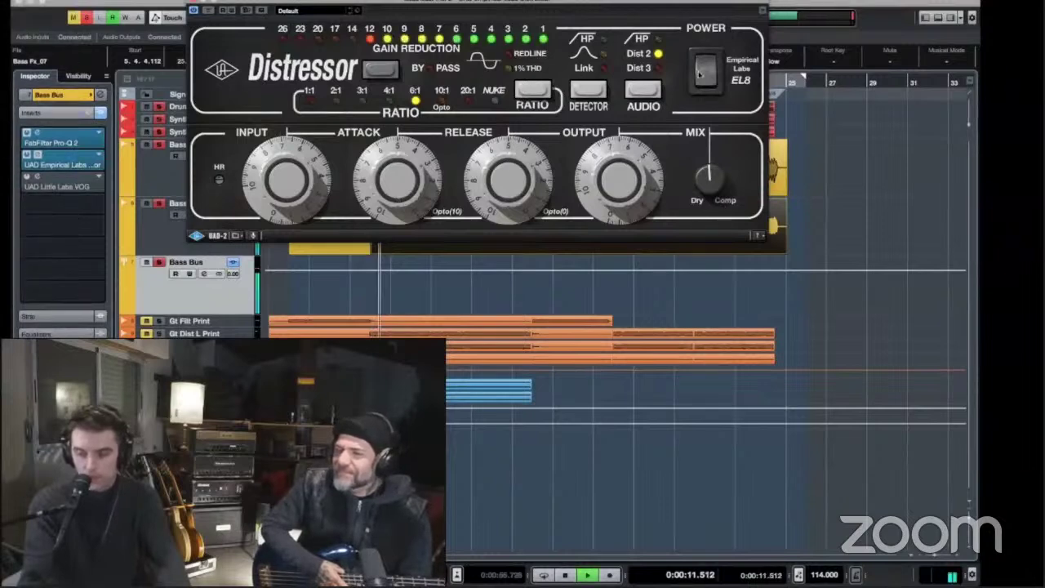
Step: Compare the bass with the Distressor powered off and on during playback
left_click(702, 72)
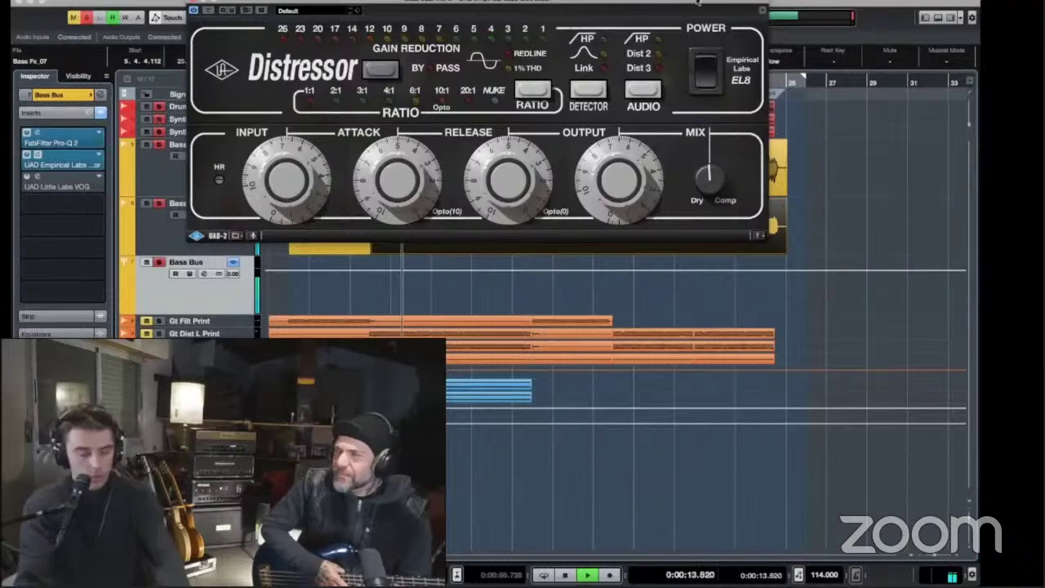
left_click(704, 72)
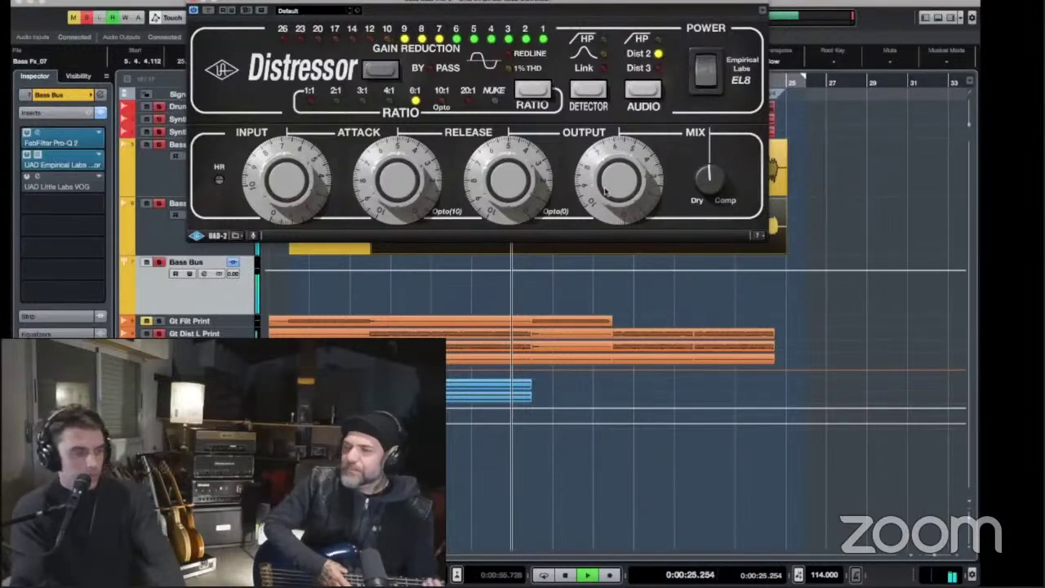
key("space")
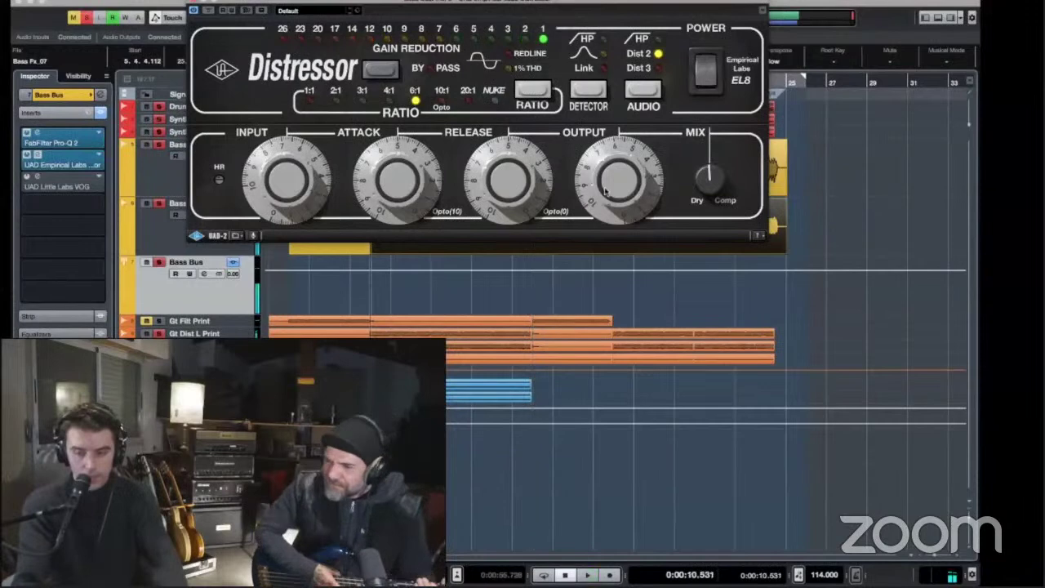
Step: Clear all solo states and open the UAD Little Labs VOG on the Bass Bus in place of the Distressor
left_click(85, 17)
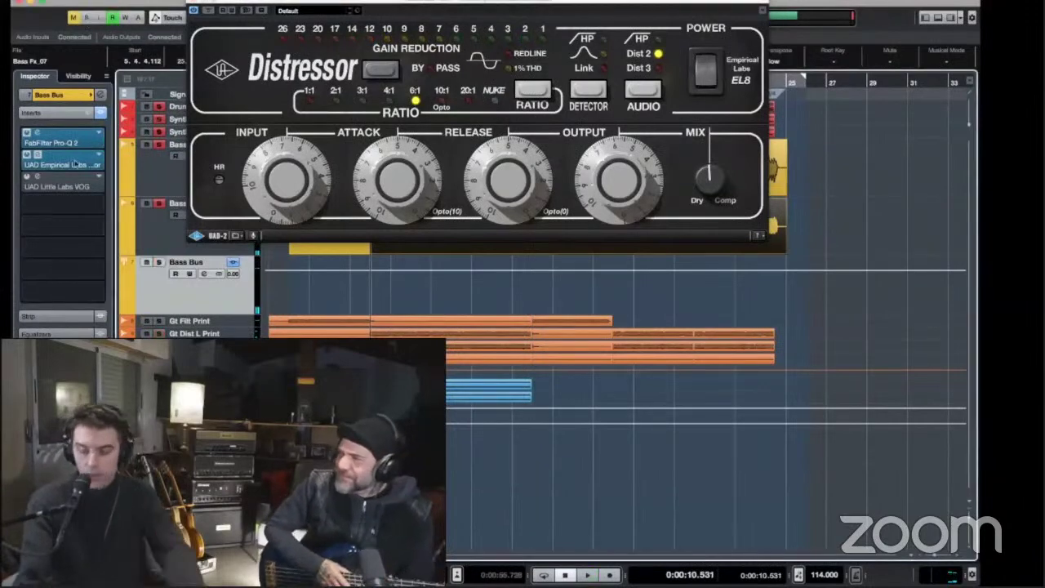
double_click(37, 185)
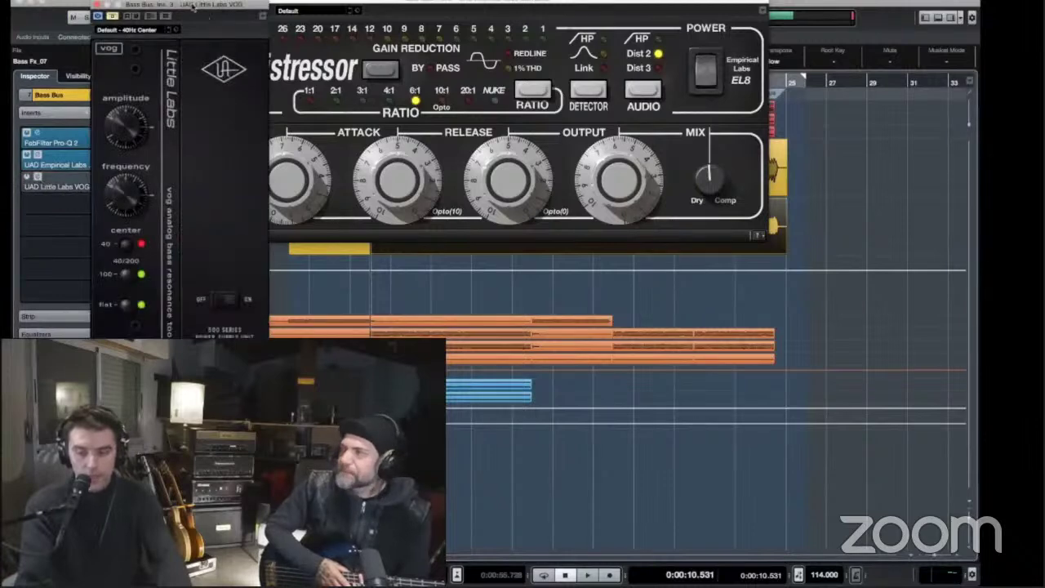
left_click_drag(298, 5, 395, 4)
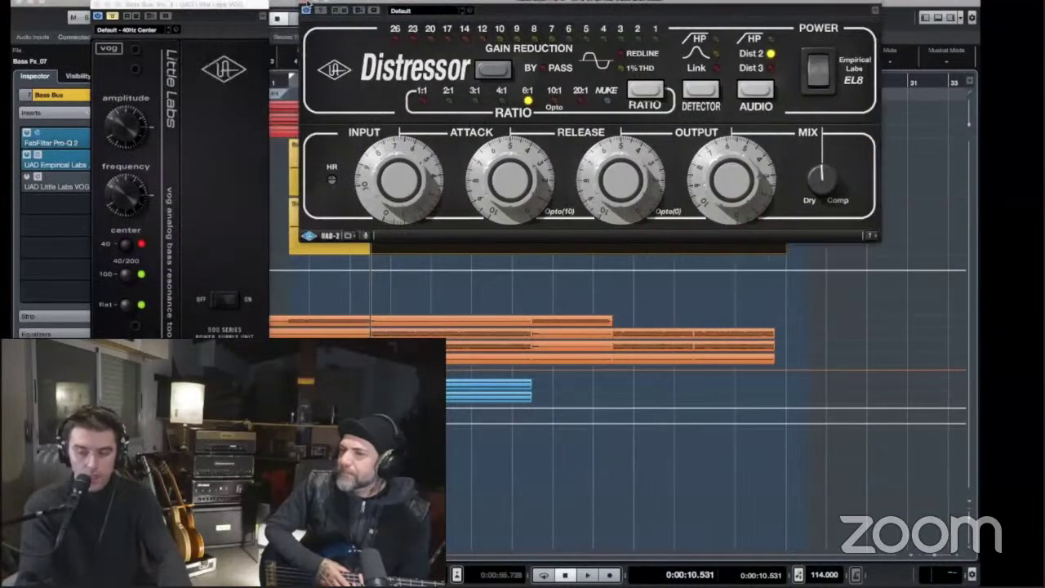
left_click(305, 10)
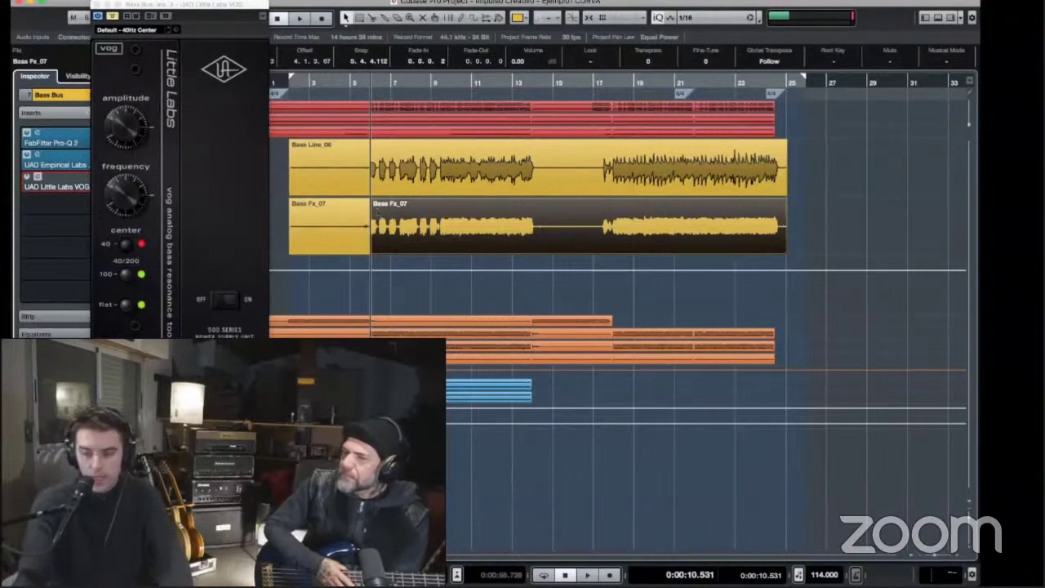
Step: Move the Little Labs VOG window clear of the inspector and the track list's solo controls
left_click_drag(134, 4, 123, 4)
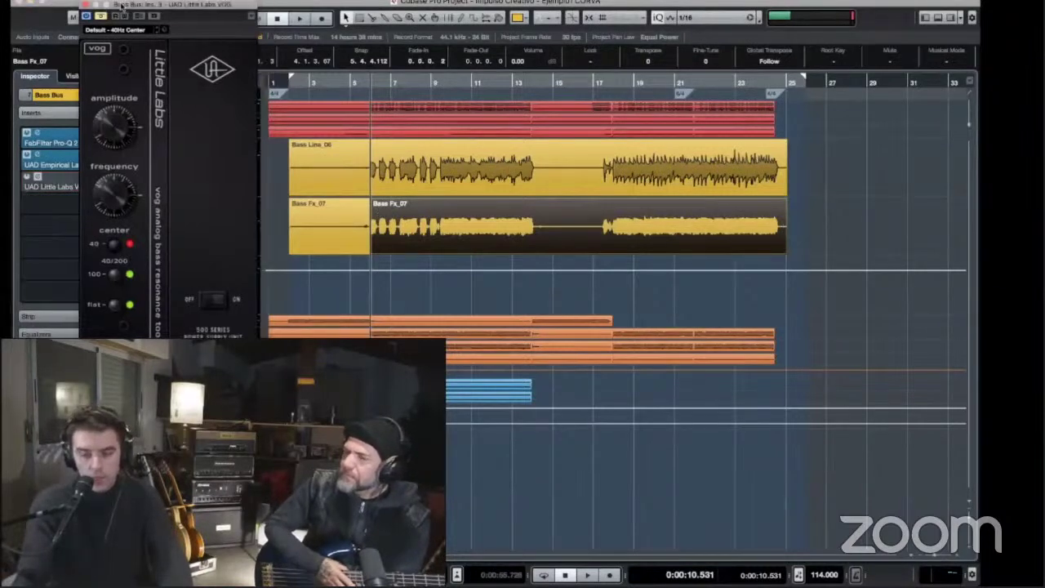
left_click_drag(162, 6, 148, 6)
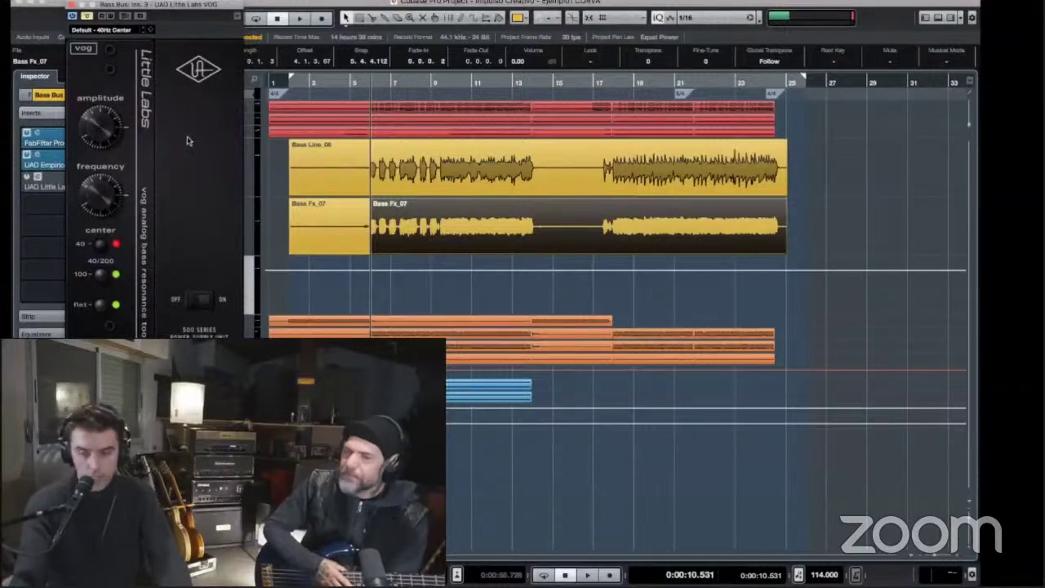
left_click_drag(129, 7, 298, 23)
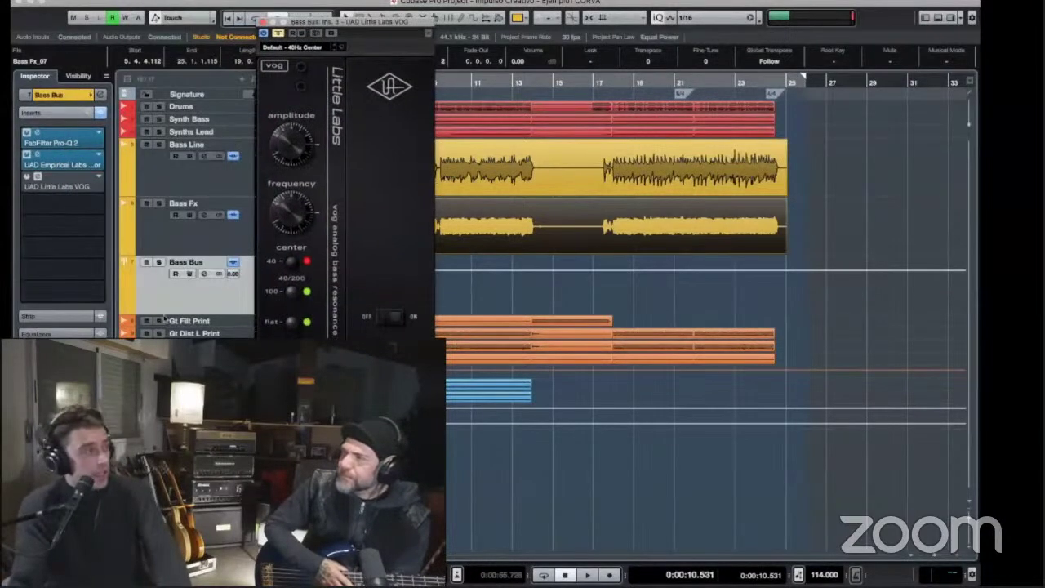
Step: Solo the Bass Bus and take the VOG out of bypass during playback
left_click(161, 262)
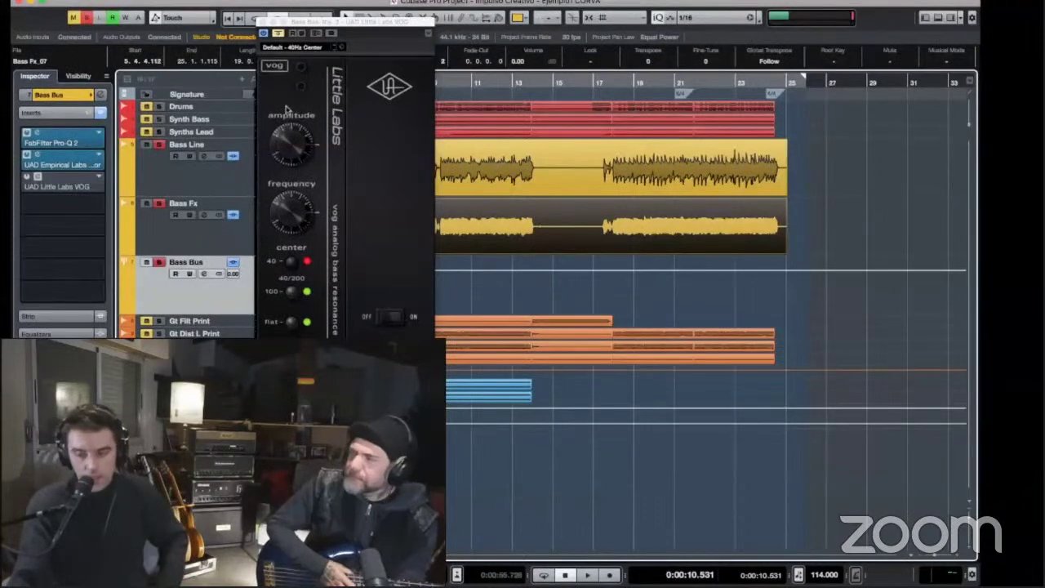
key("space")
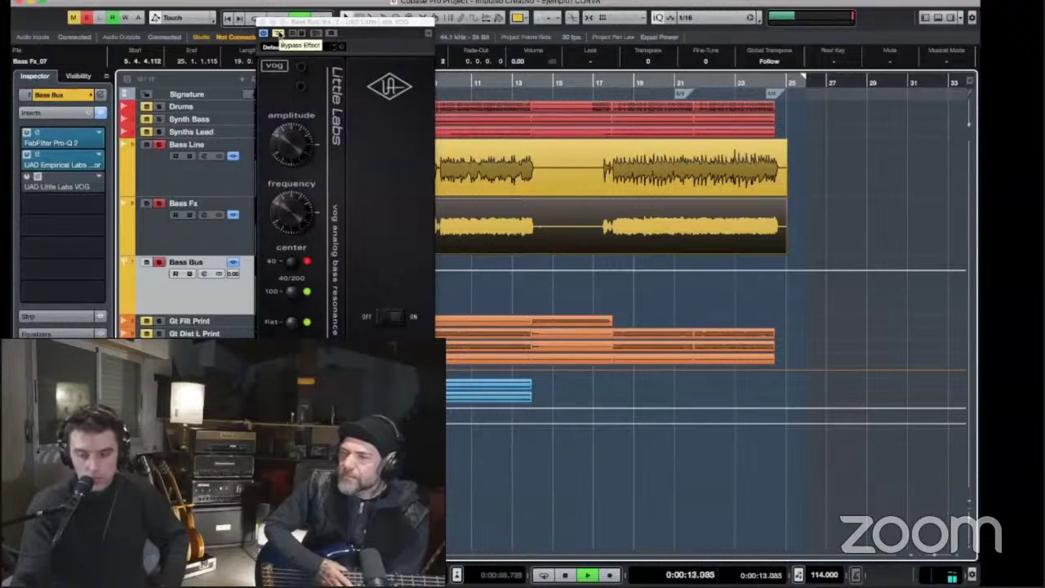
left_click(278, 33)
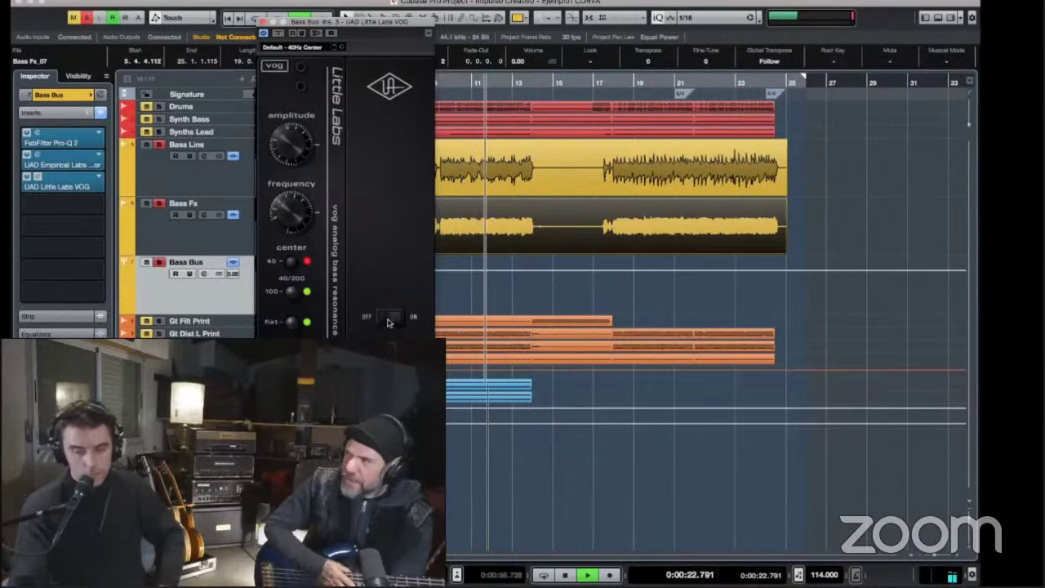
Step: Play the soloed bass from around bar 18 and compare it with the VOG powered off and on
key("space")
left_click(609, 81)
left_click(612, 83)
left_click(610, 82)
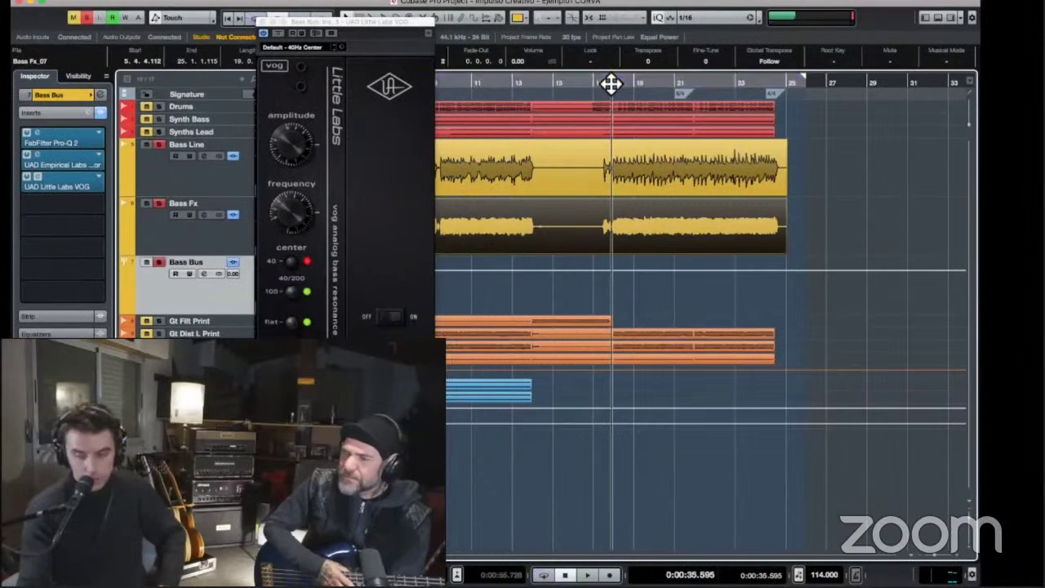
left_click(391, 321)
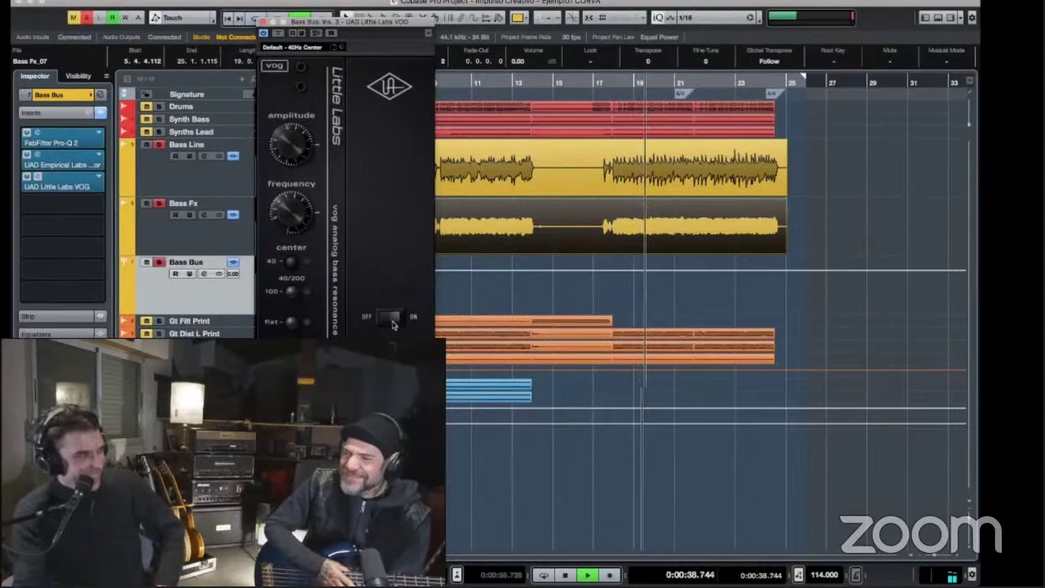
left_click(392, 321)
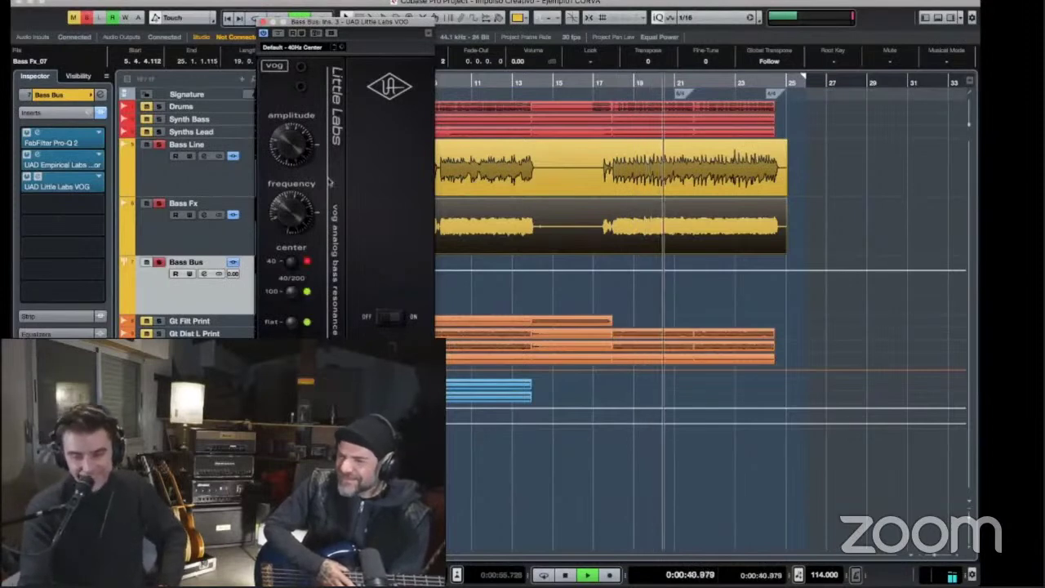
Step: Clear the solo to hear the bass in the full mix, stop playback and close the VOG window
left_click(161, 108)
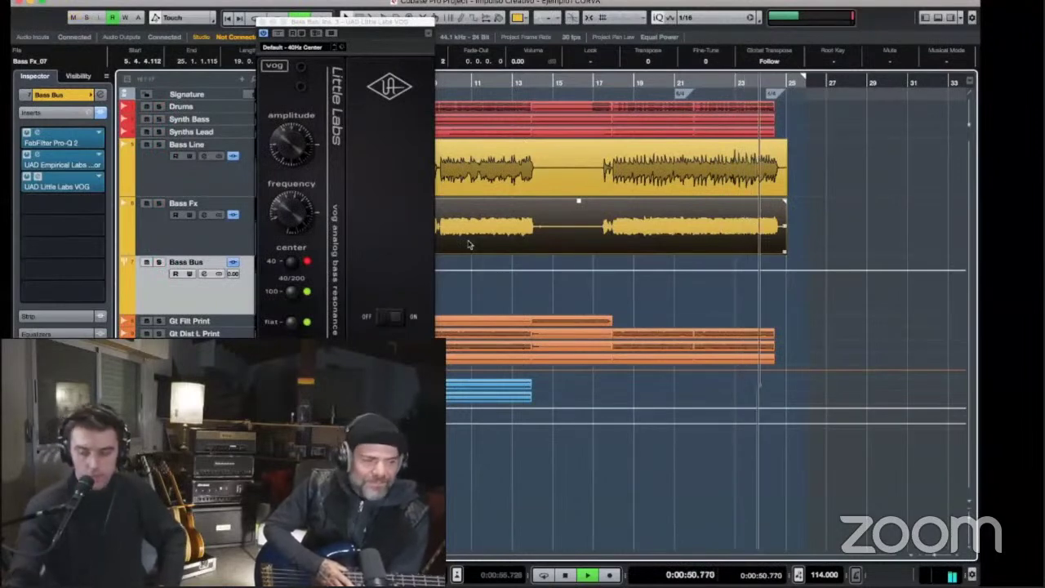
key("space")
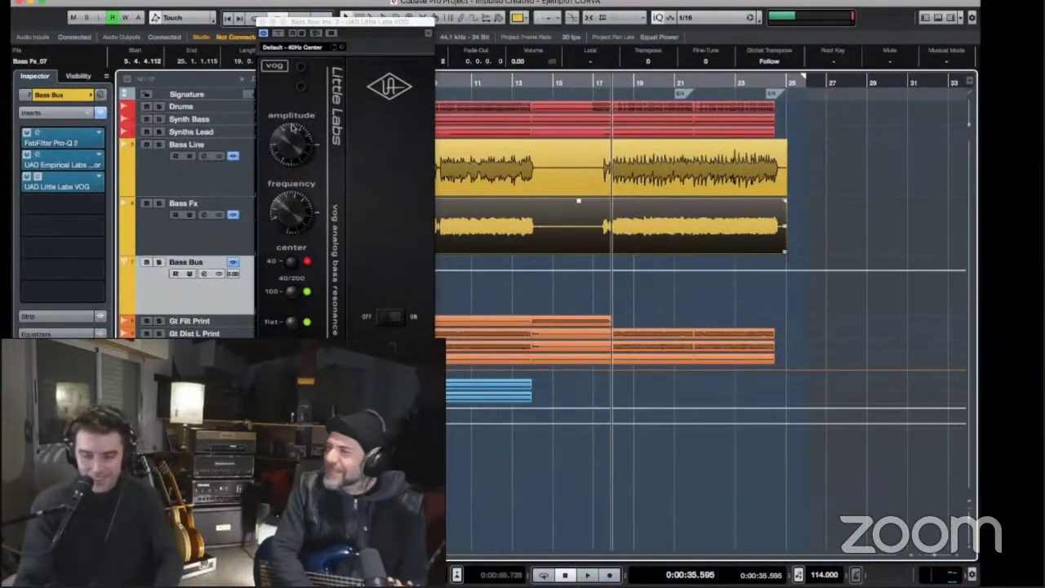
left_click(262, 21)
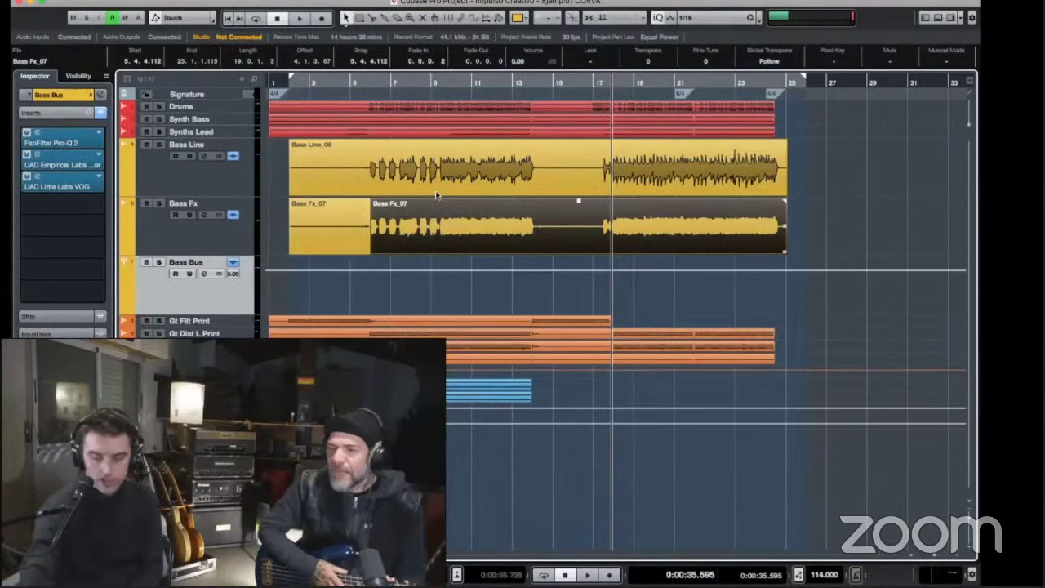
Step: Switch to the UAD Console application
key("super+Tab")
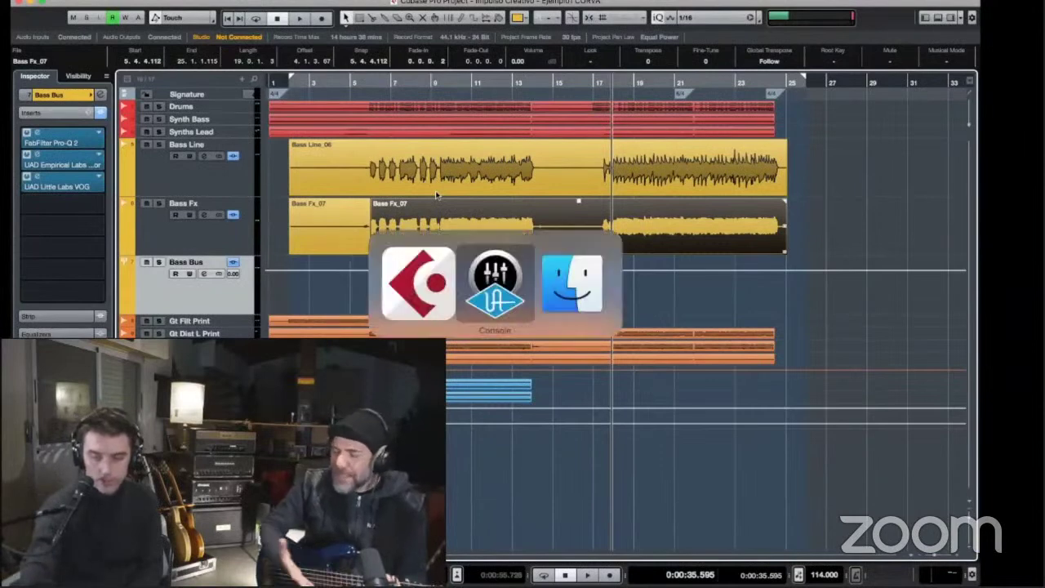